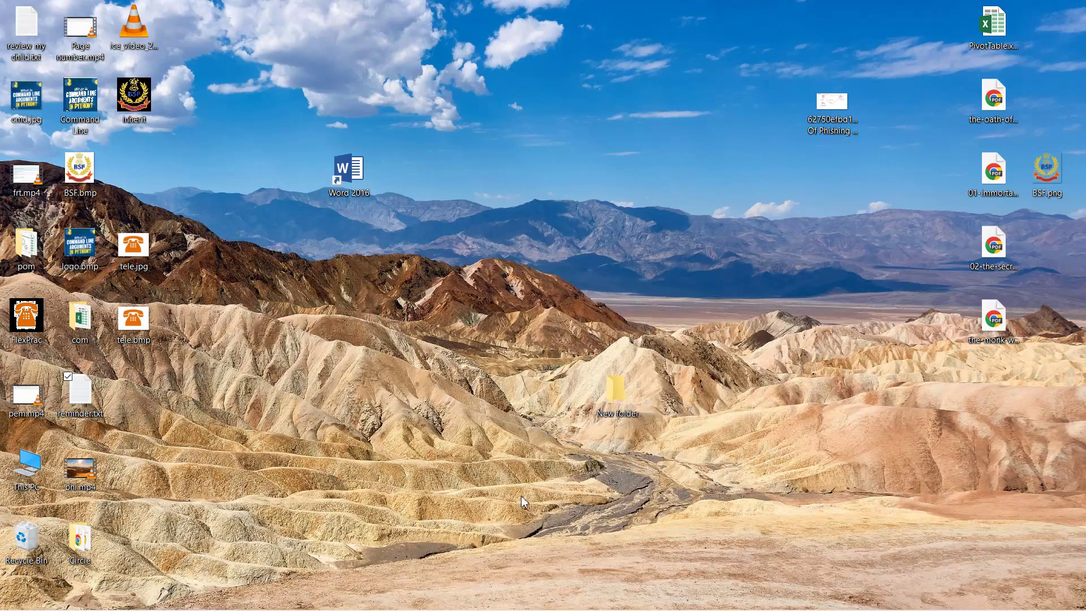
Step: Create a text document on the desktop, name it Reminder and accept the suggested alternative name with the (2) suffix
right_click(401, 235)
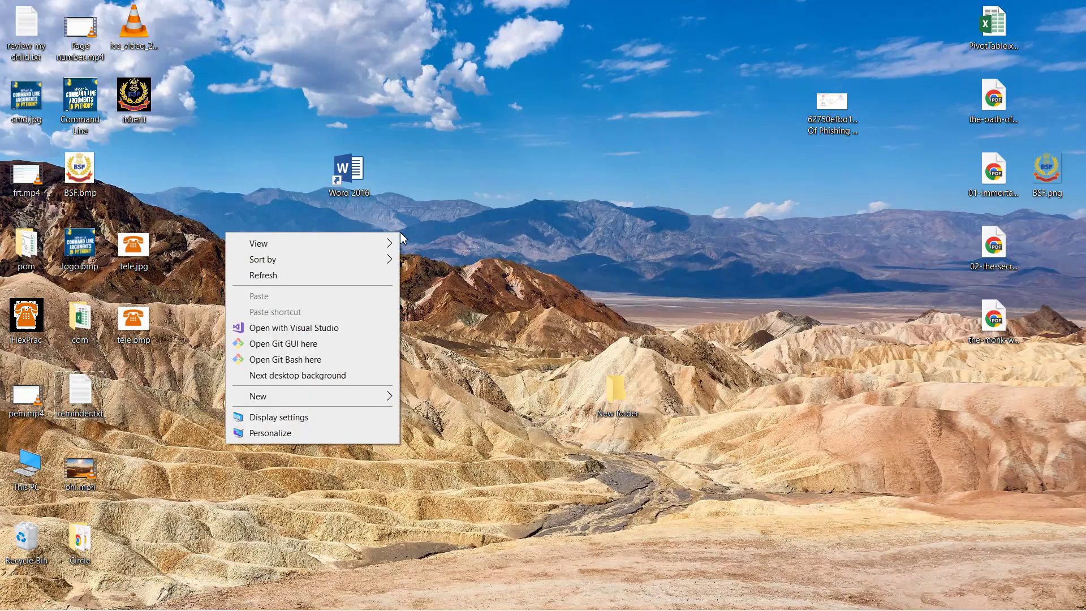
mouse_move(333, 402)
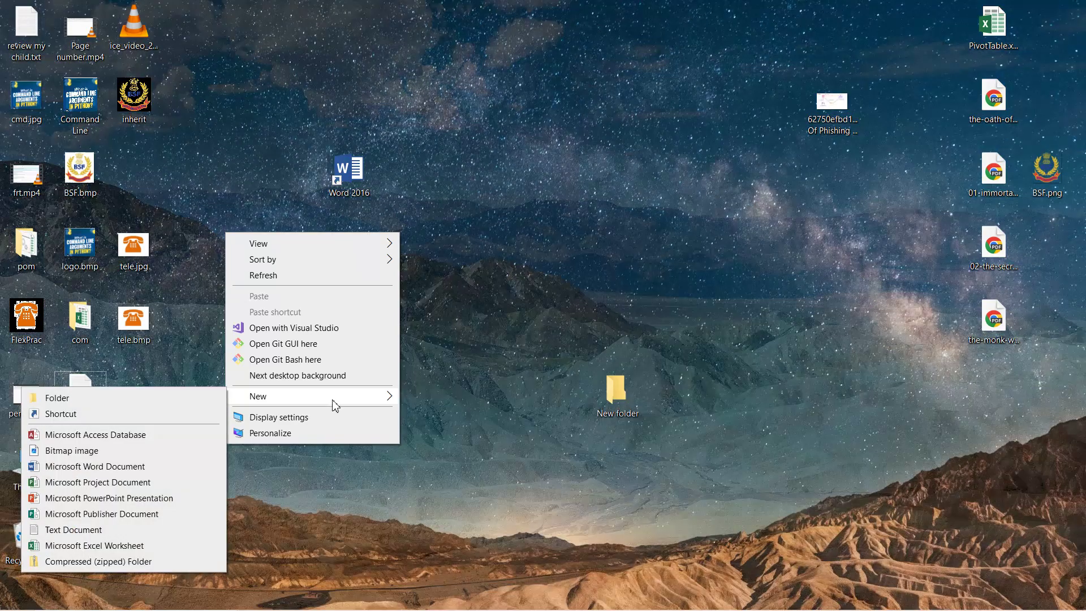
left_click(113, 531)
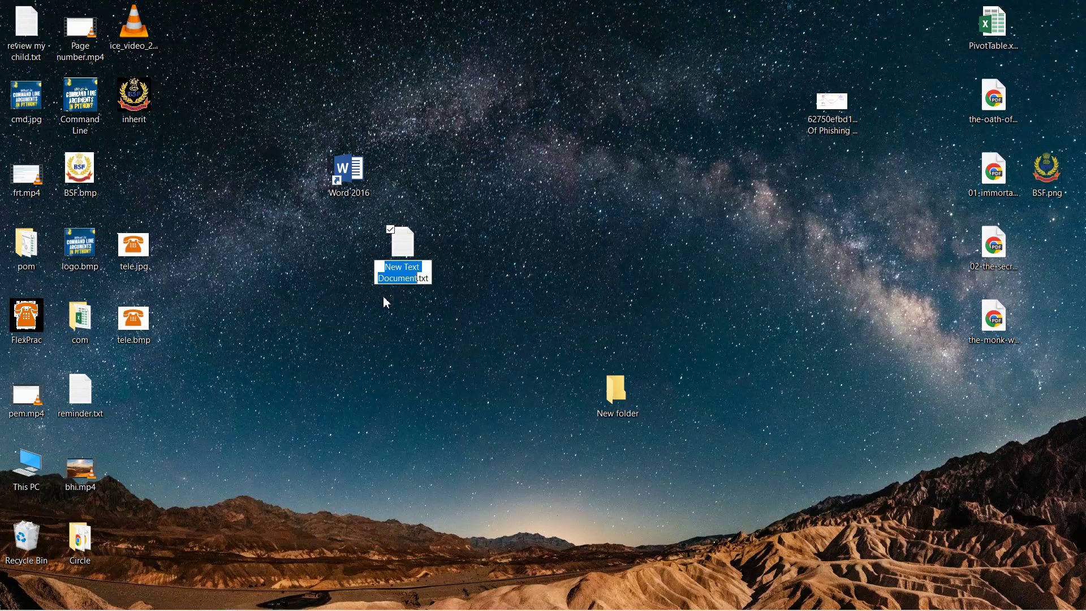
key("BackSpace")
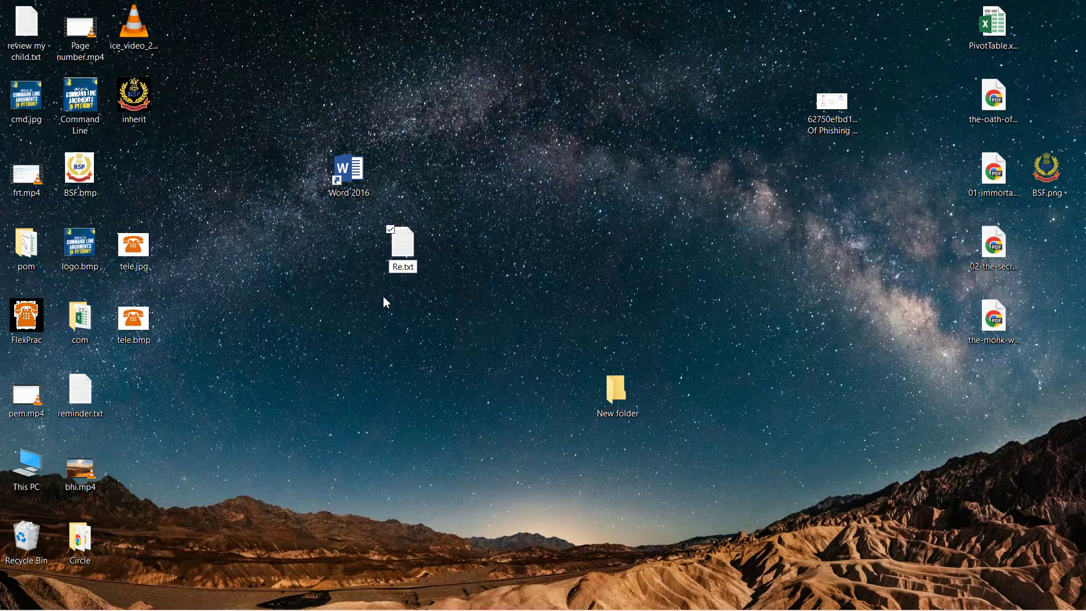
type("Reminder")
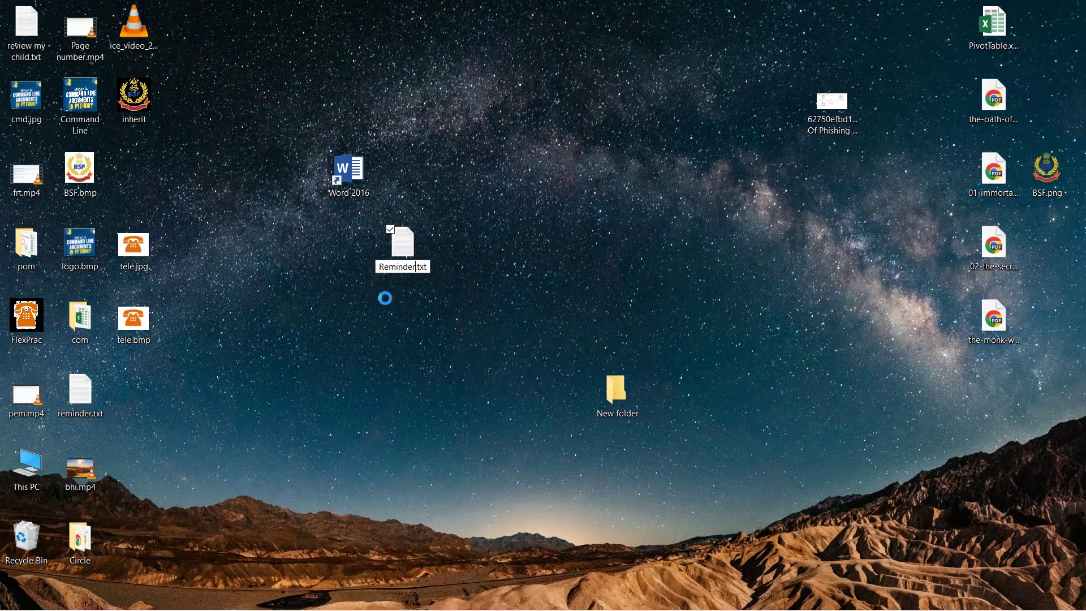
key("Return")
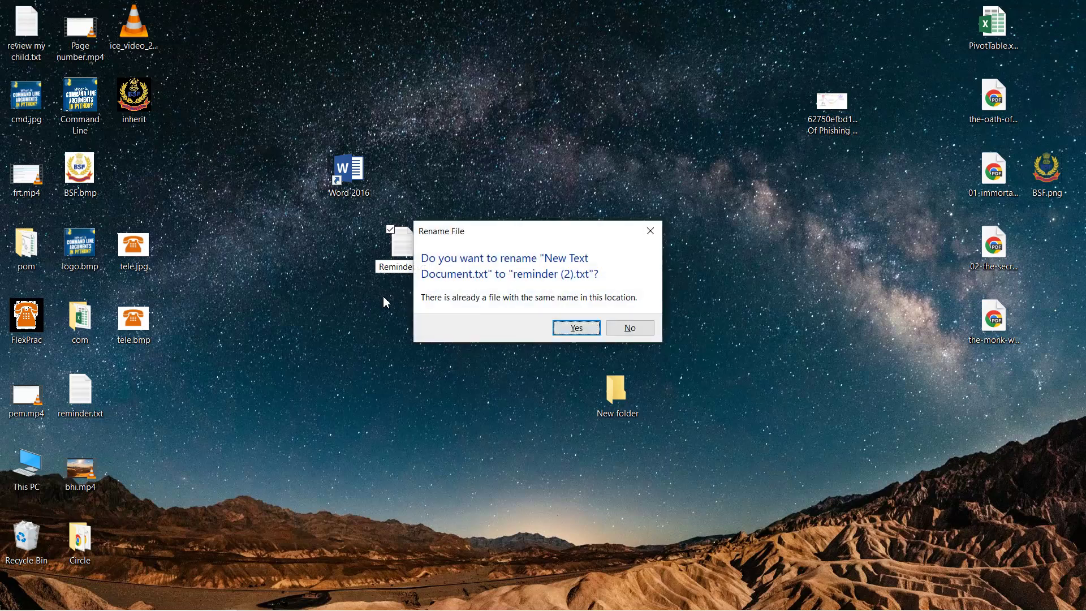
left_click(577, 328)
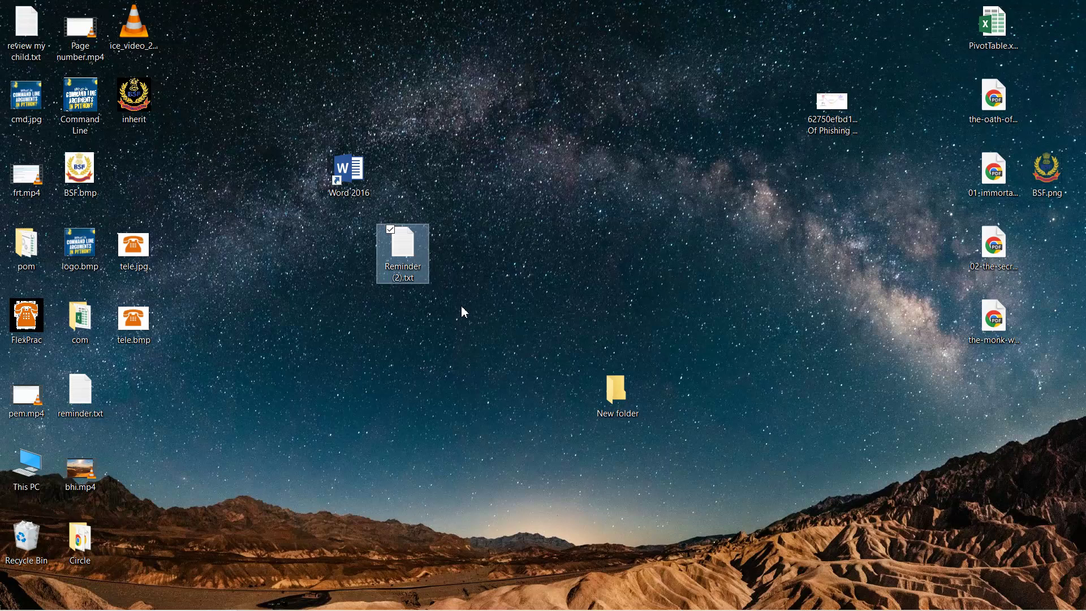
Step: Open Reminder (2).txt for editing, enter .LOG on its first line, then save and close the file
right_click(405, 270)
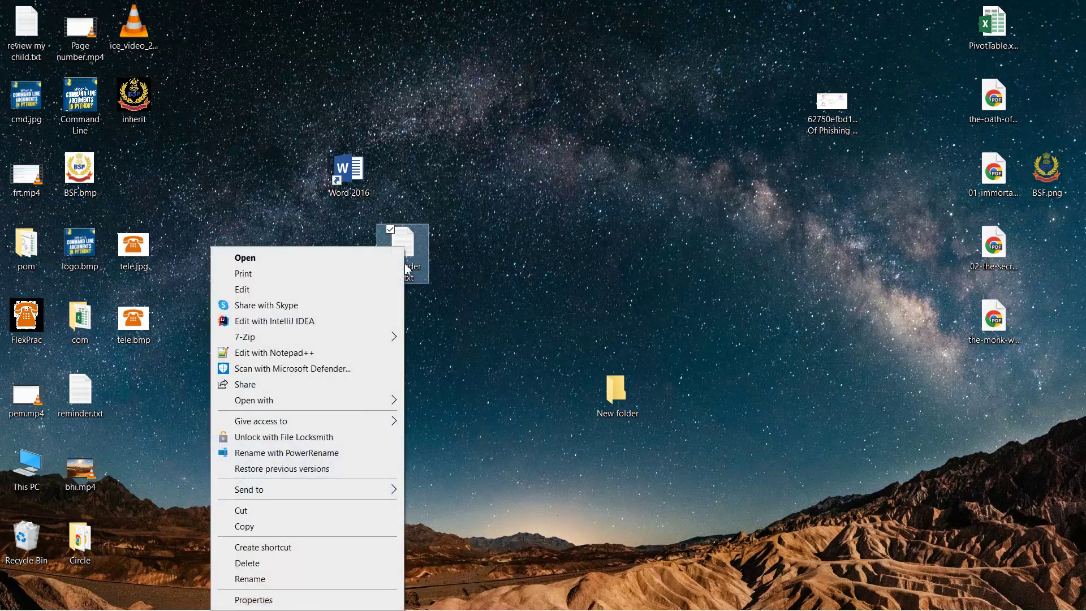
left_click(326, 288)
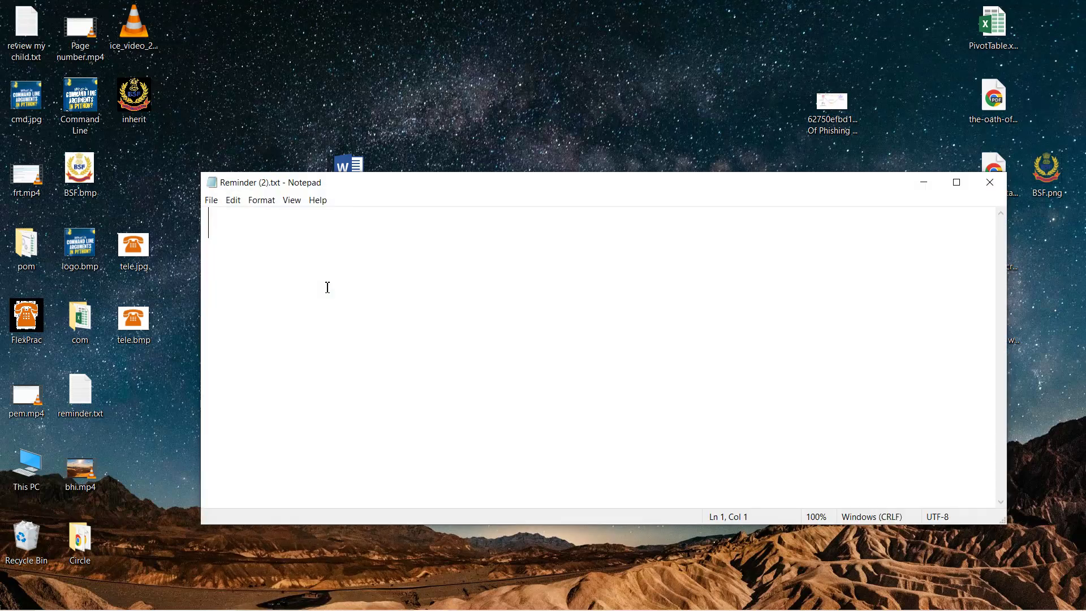
type(".LOG")
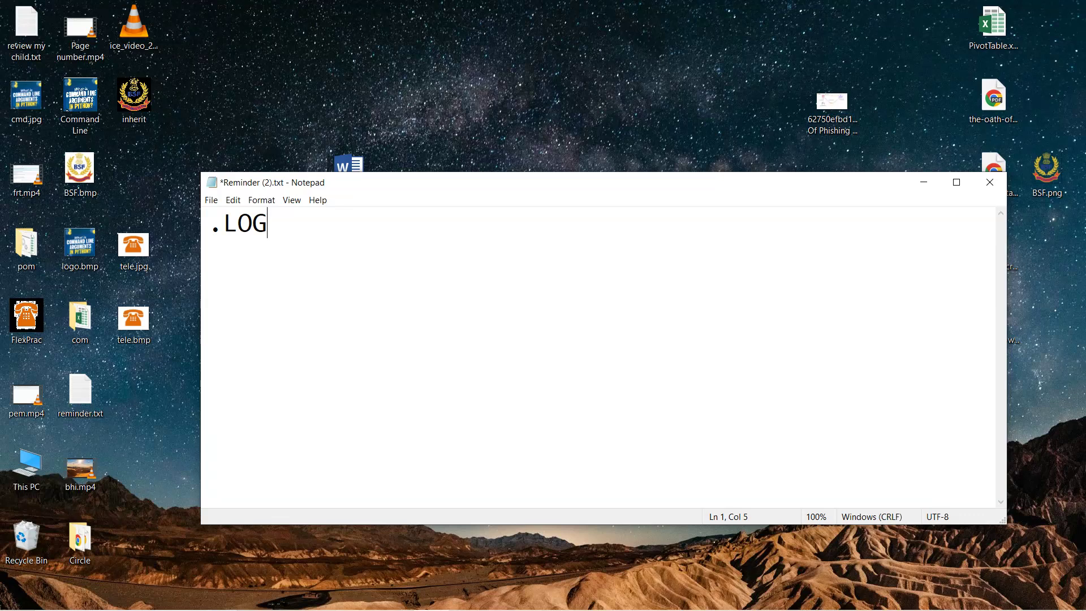
key("ctrl+s")
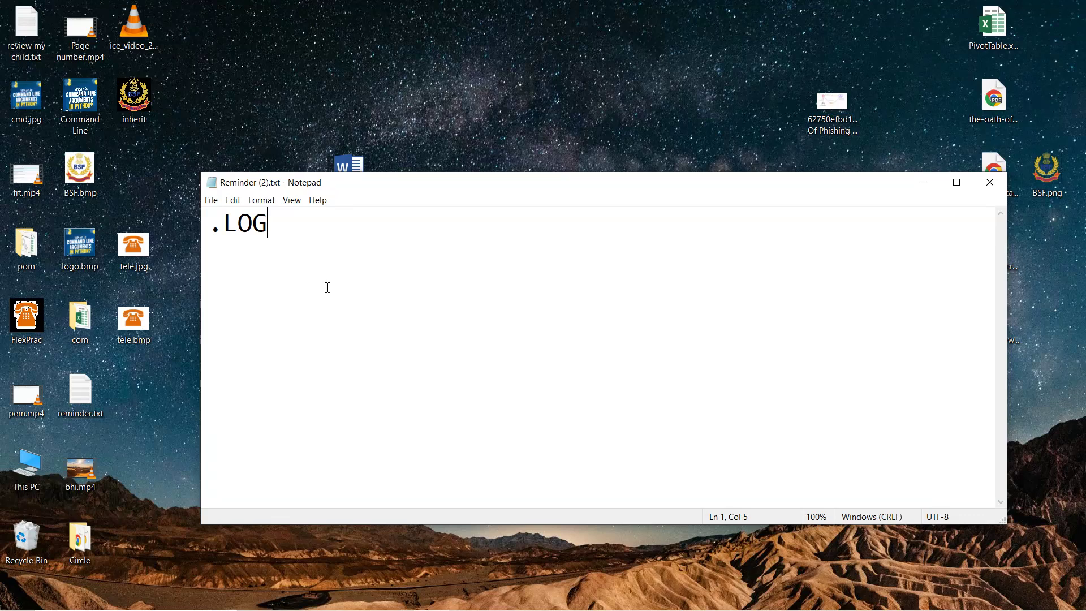
left_click(991, 181)
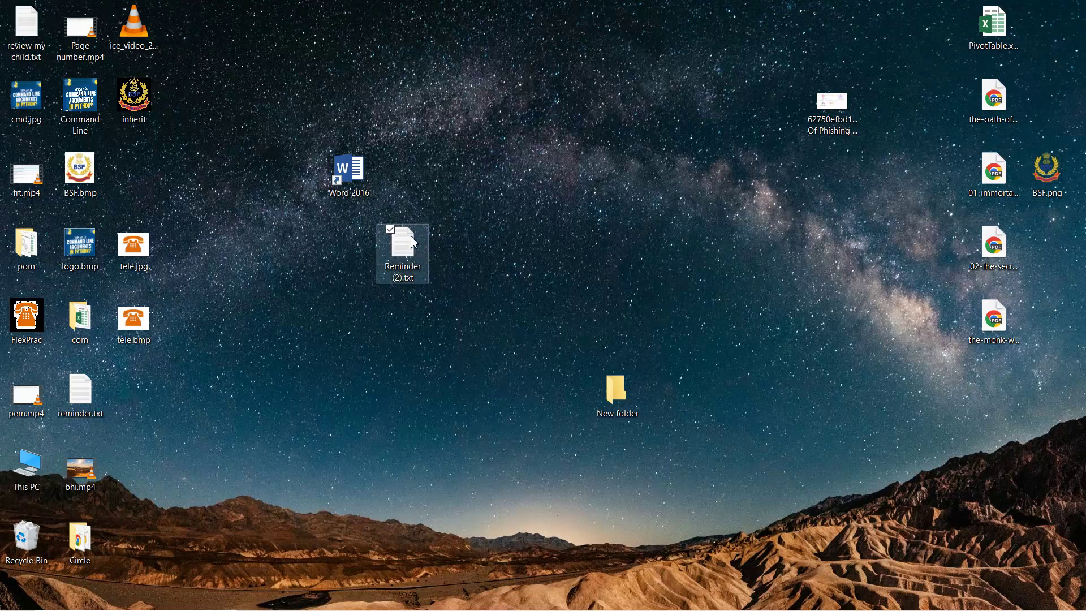
Step: Reopen Reminder (2).txt, add the entry "received email" below the timestamp after a blank line, and close it with the changes saved
double_click(414, 243)
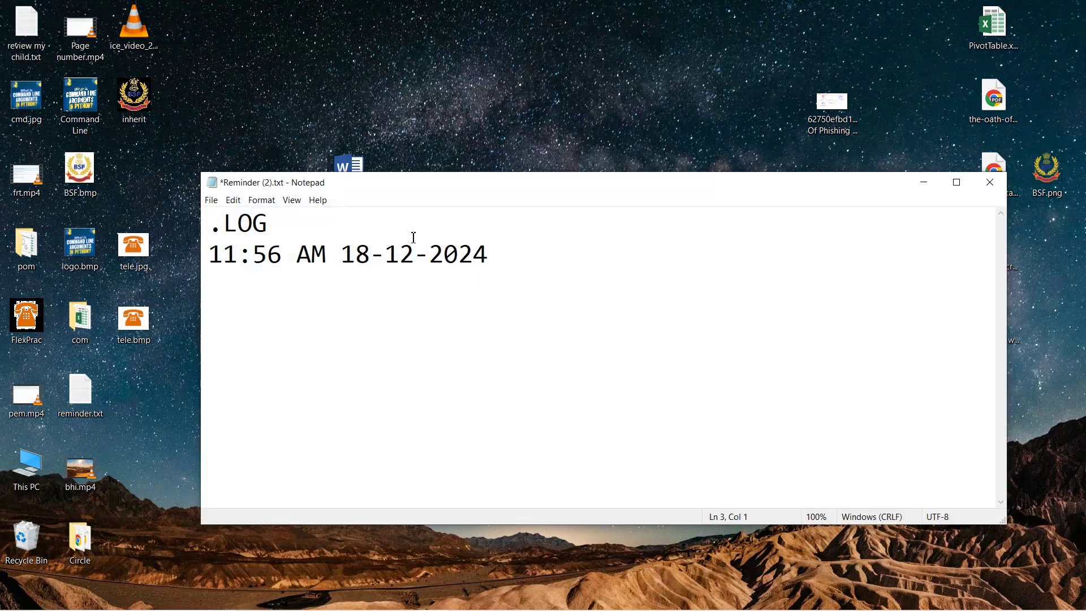
key("Return")
type("received email")
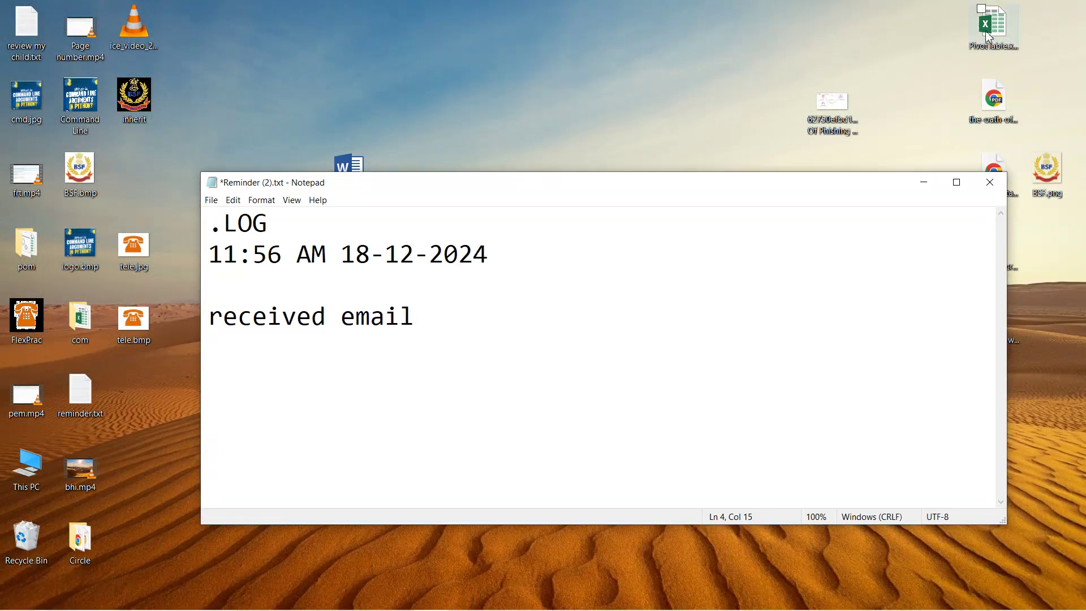
left_click(990, 182)
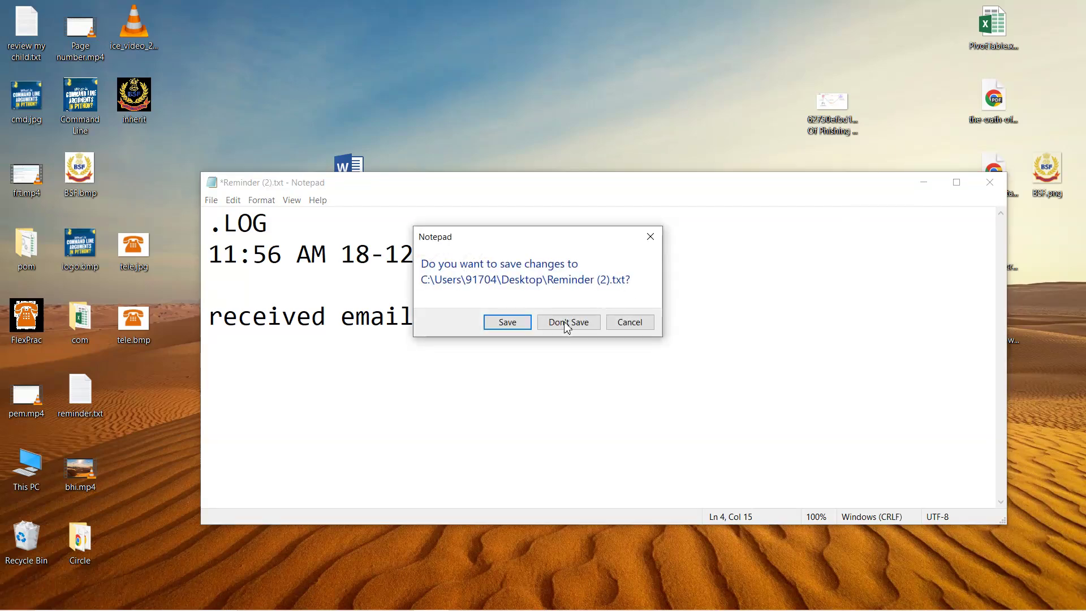
left_click(508, 322)
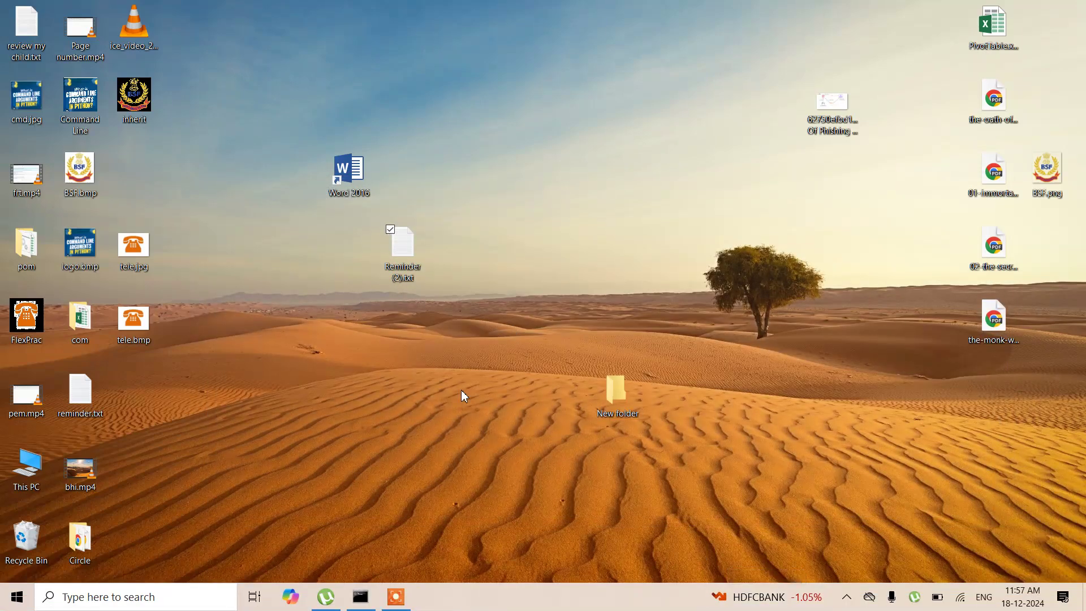
Step: Reopen Reminder (2).txt, add the entry "created jira" below the newest timestamp after a blank line, and close it with the changes saved
double_click(409, 258)
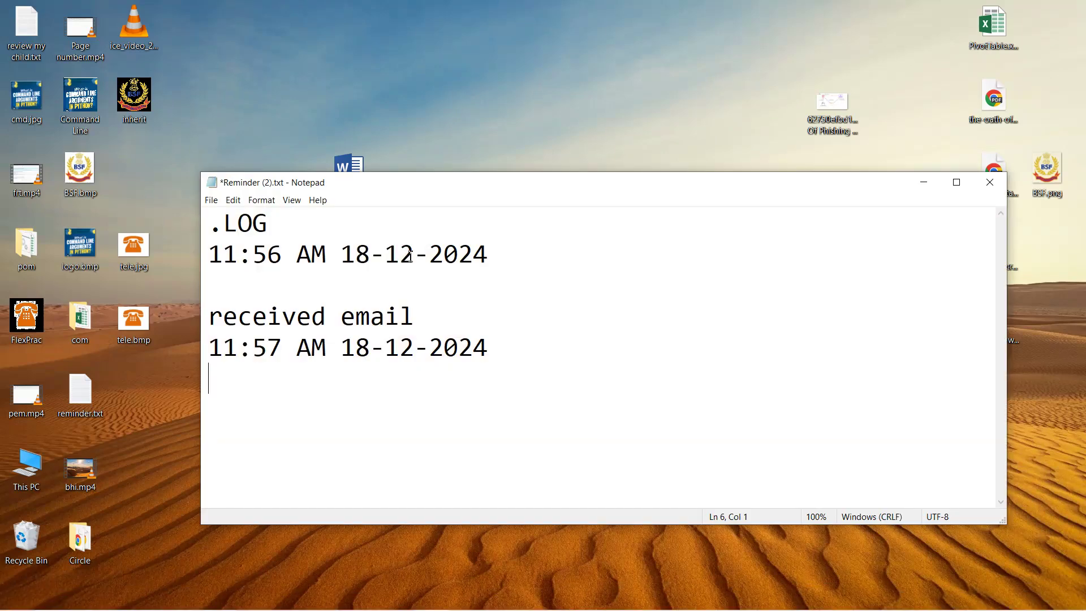
key("Return")
type("created jira")
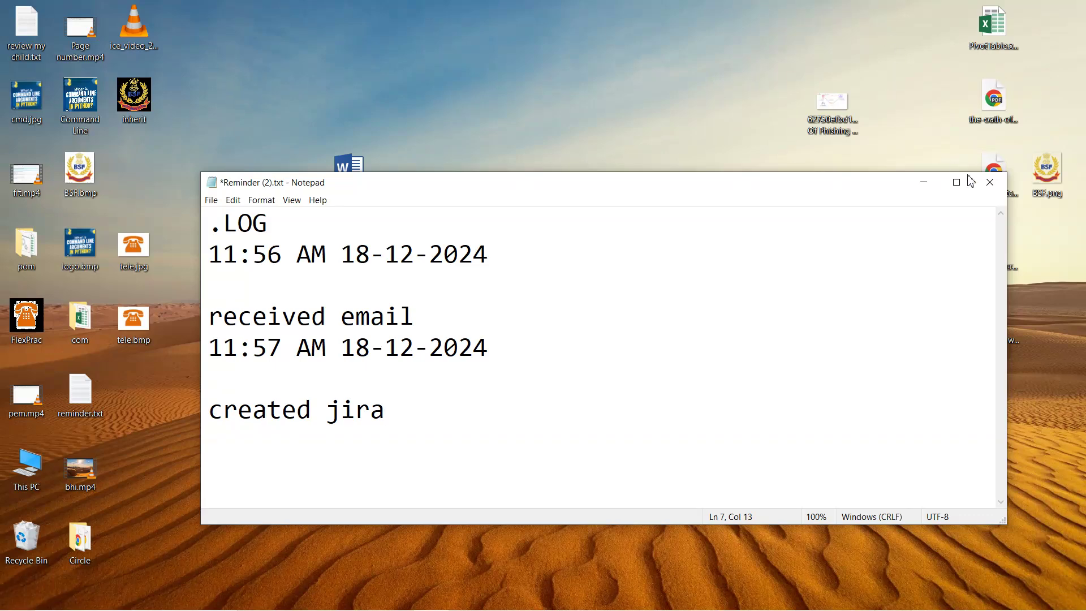
left_click(987, 188)
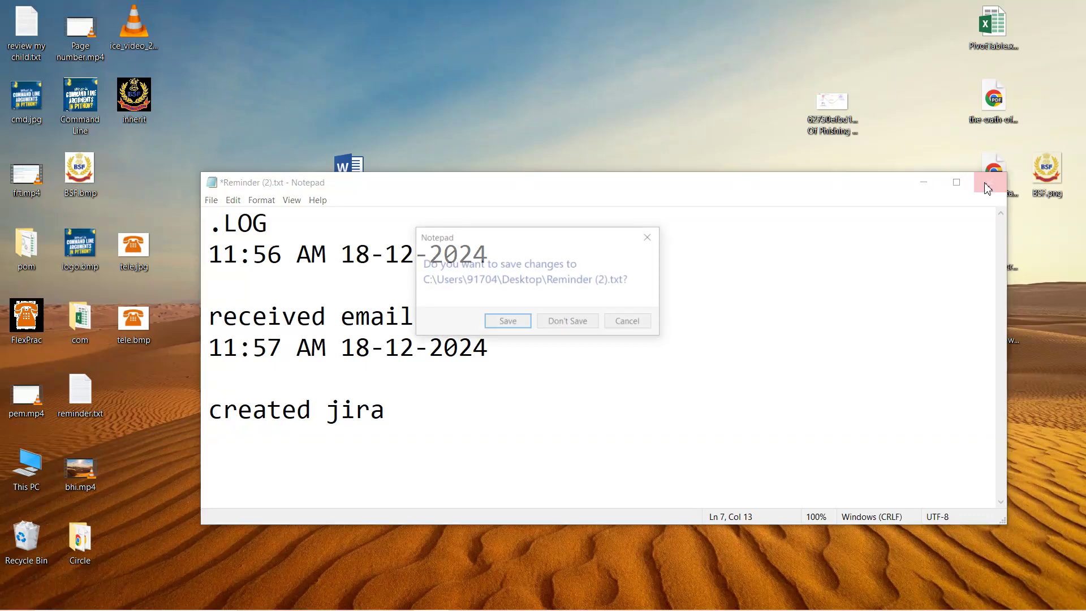
left_click(507, 323)
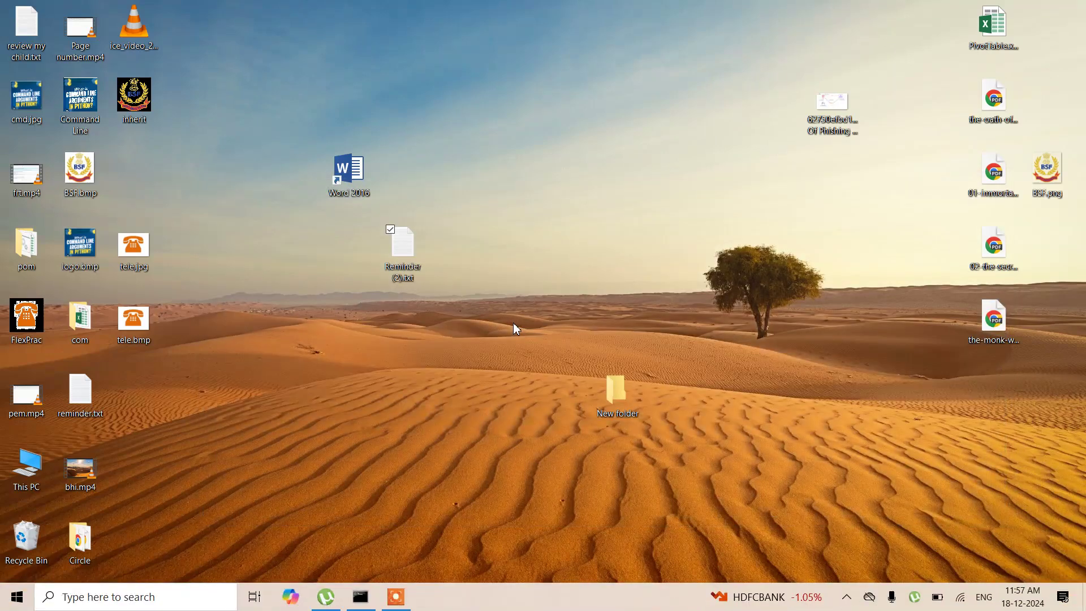
Step: Reopen Reminder (2).txt, compare its logged timestamps with the system clock, and close it without saving
double_click(401, 256)
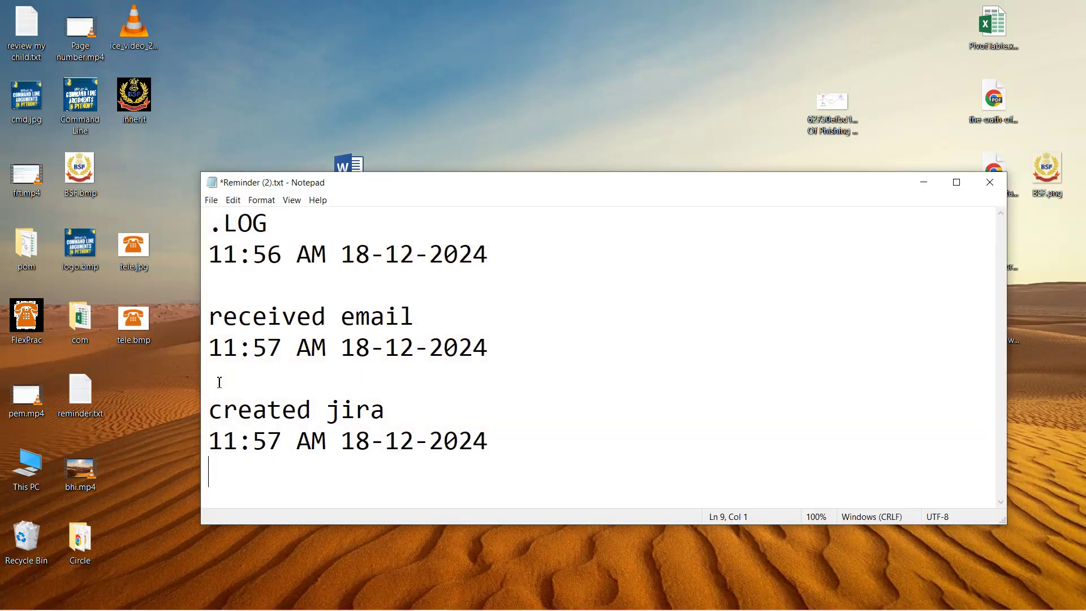
left_click_drag(209, 339, 283, 343)
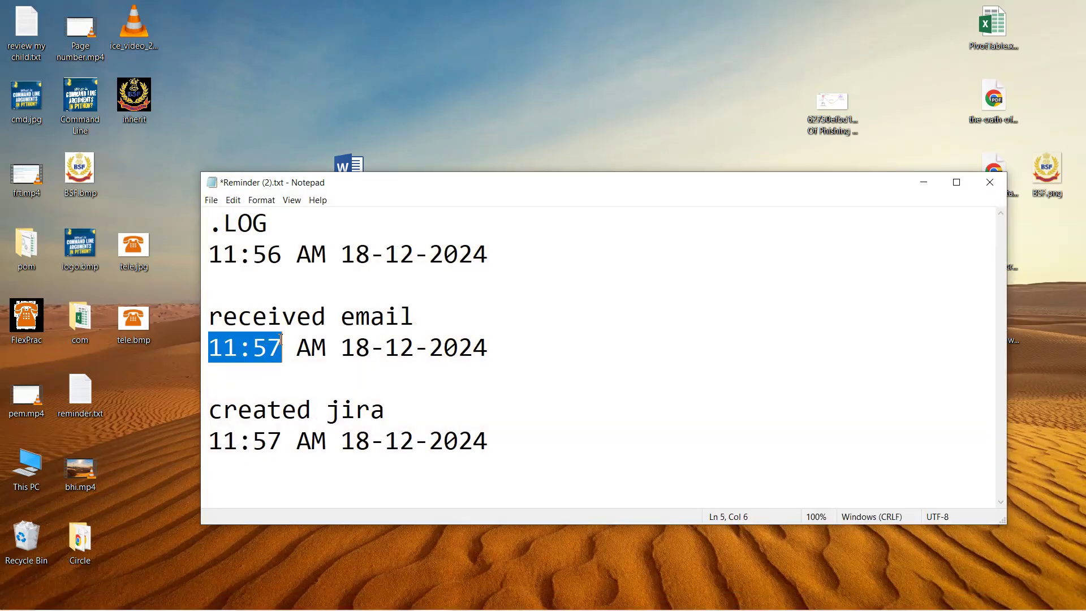
left_click_drag(223, 445, 267, 444)
mouse_move(1023, 599)
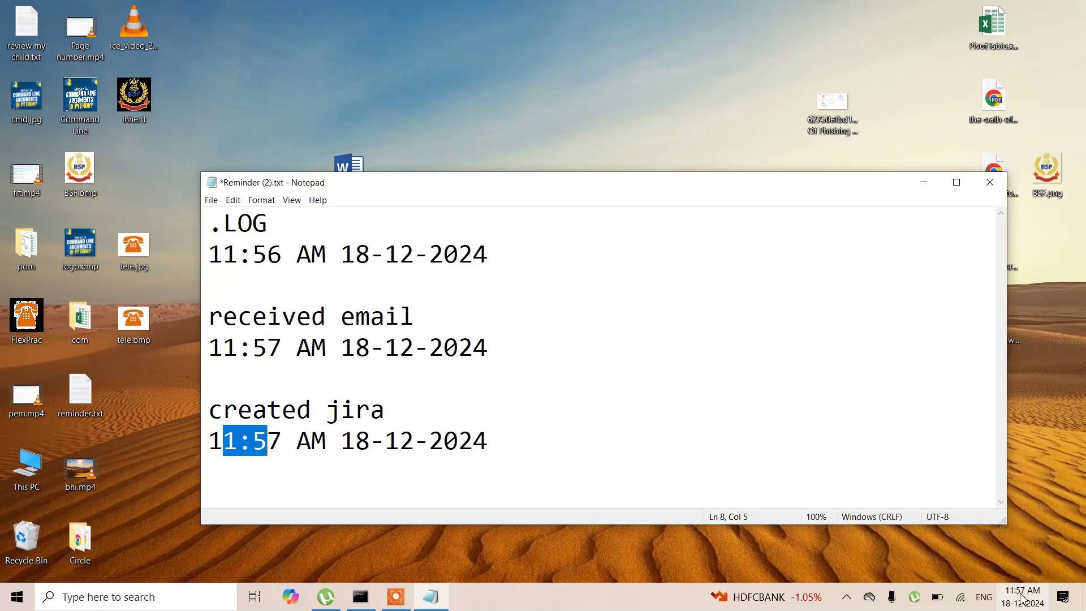
left_click(990, 191)
left_click(582, 324)
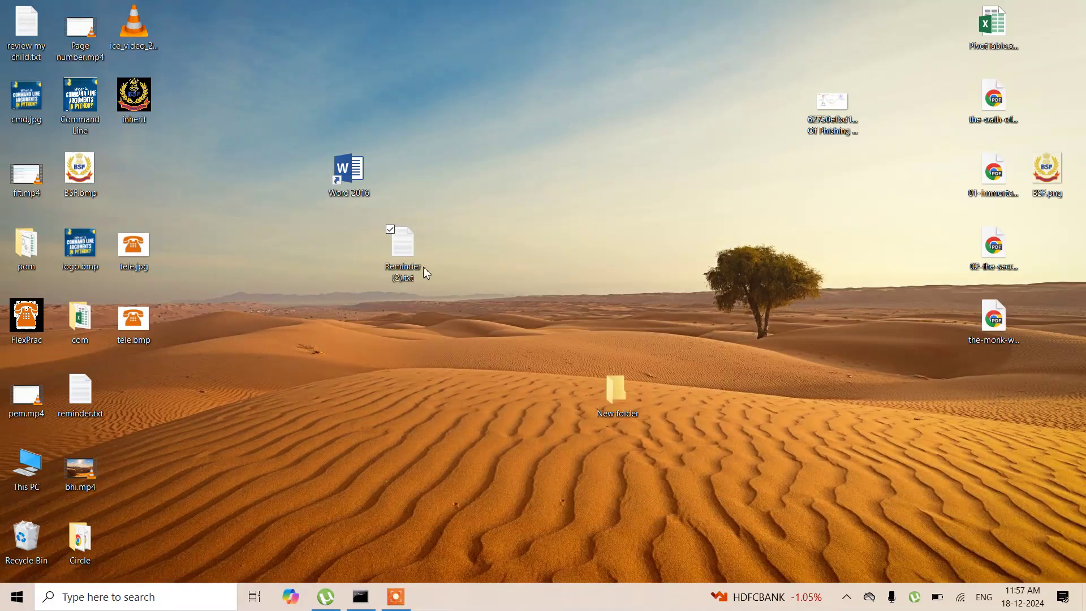
Step: Examine the general, security, version history, details and advanced attribute properties of Reminder (2).txt, and close them without changes
right_click(405, 263)
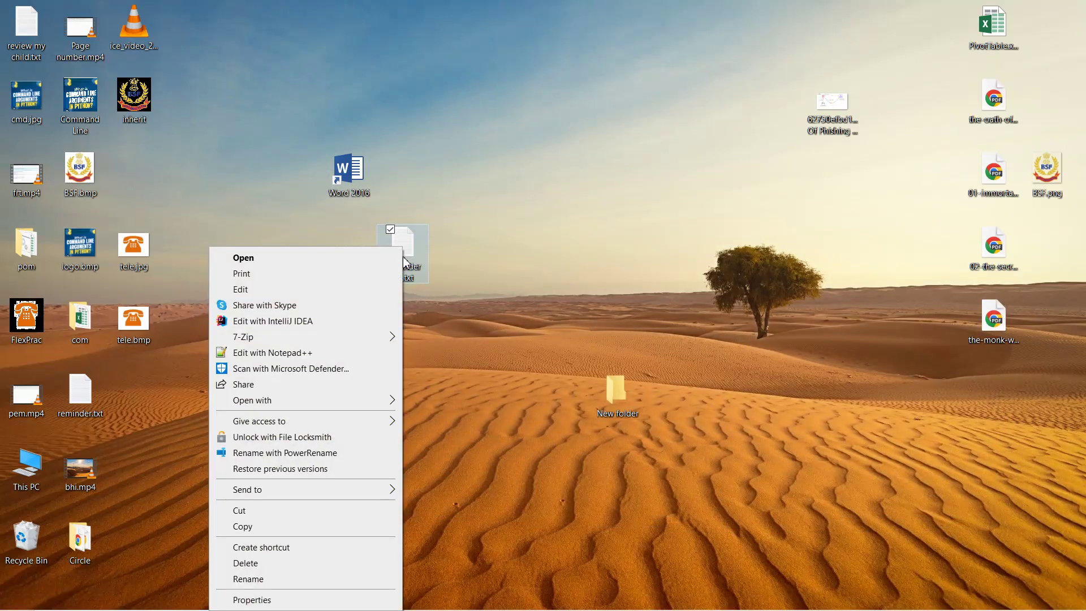
left_click(287, 601)
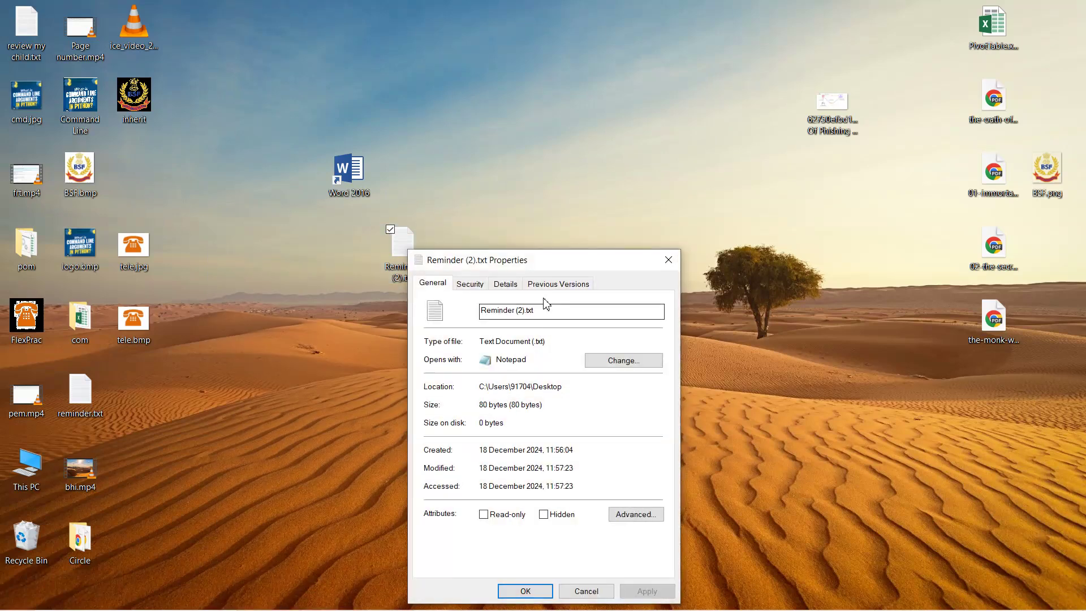
left_click(467, 289)
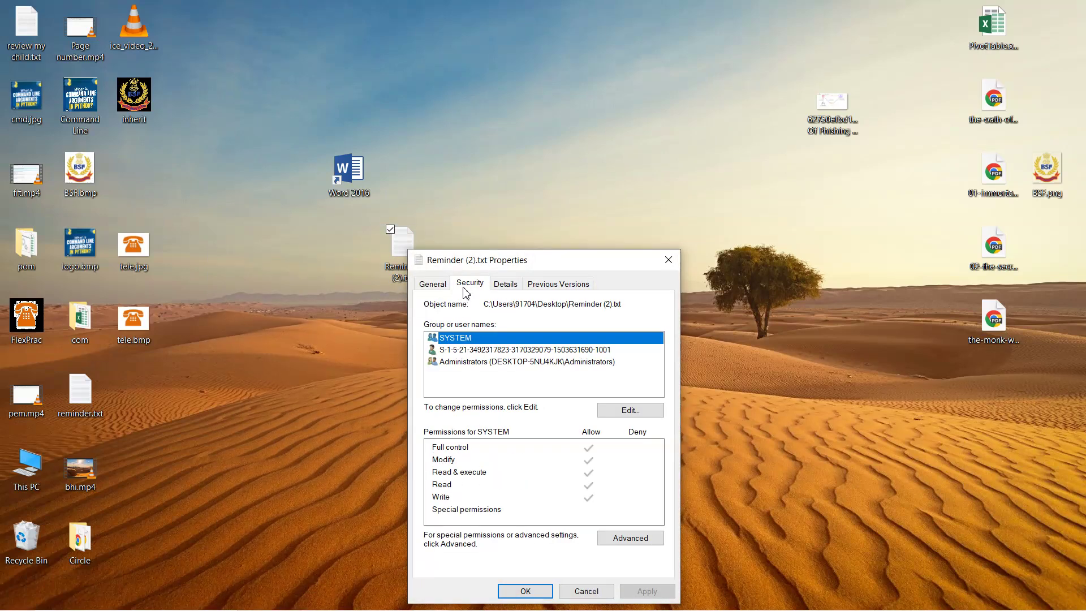
left_click(557, 285)
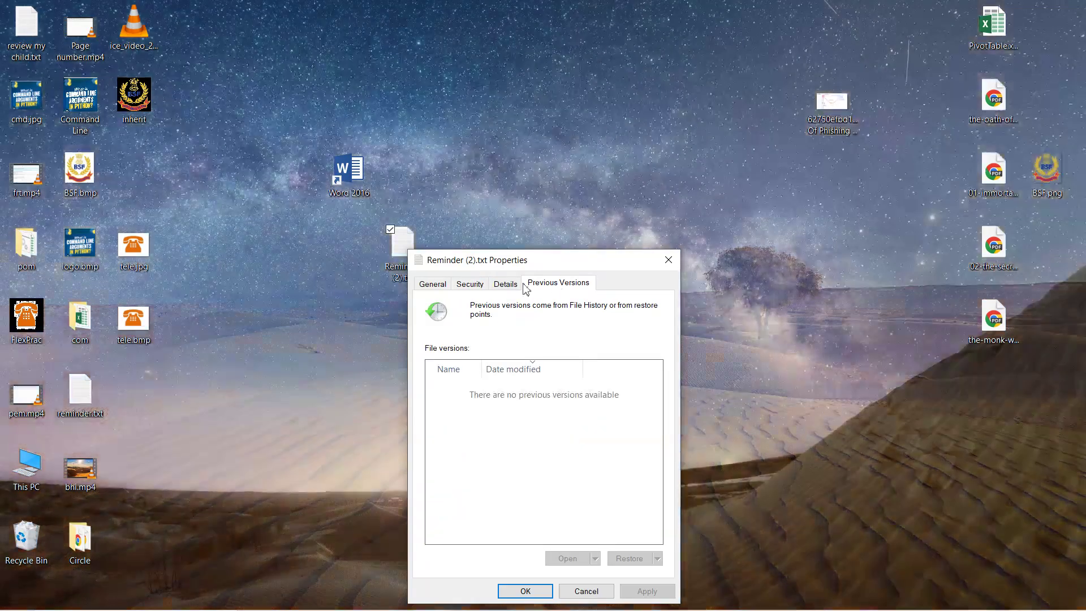
left_click(507, 285)
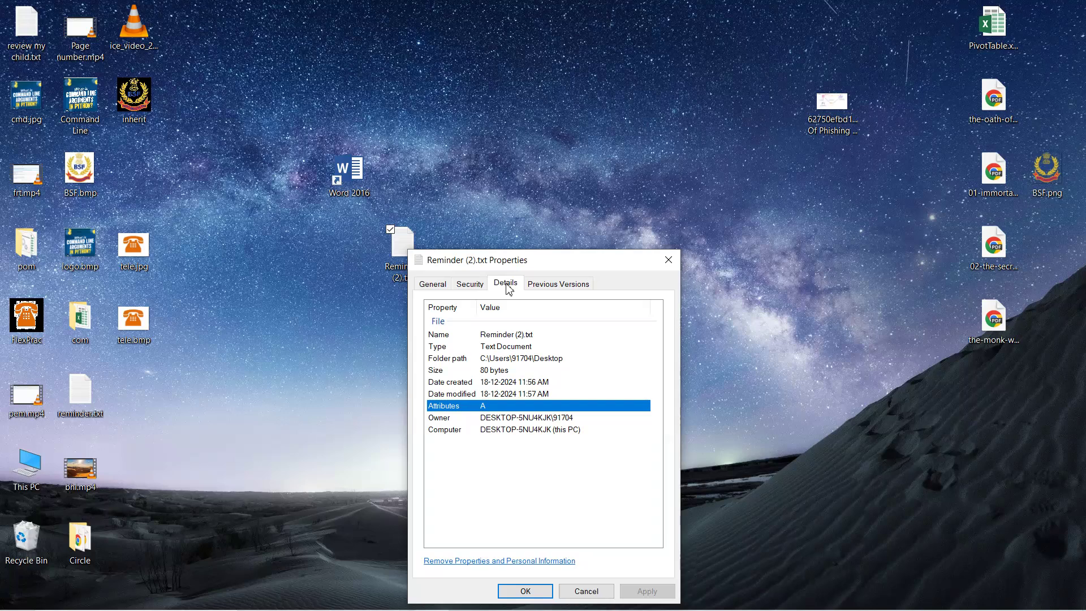
left_click(472, 285)
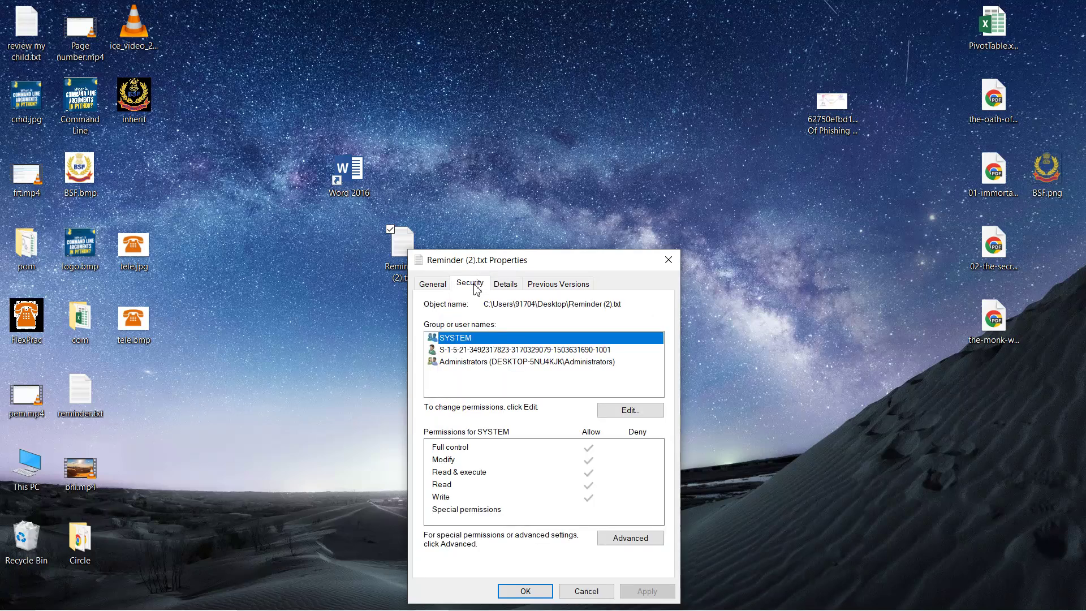
left_click(436, 284)
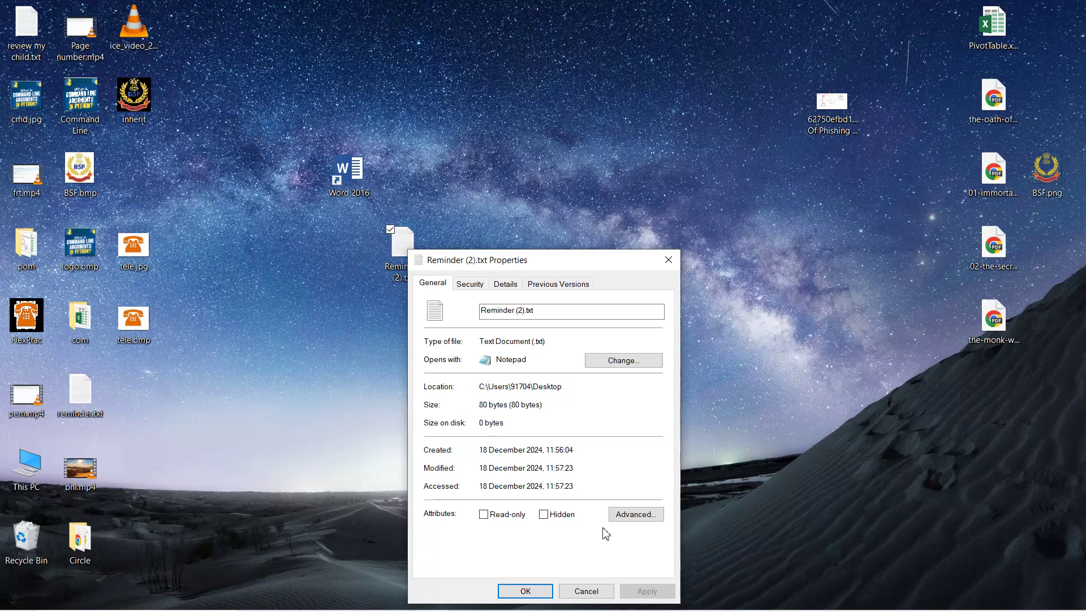
left_click(627, 516)
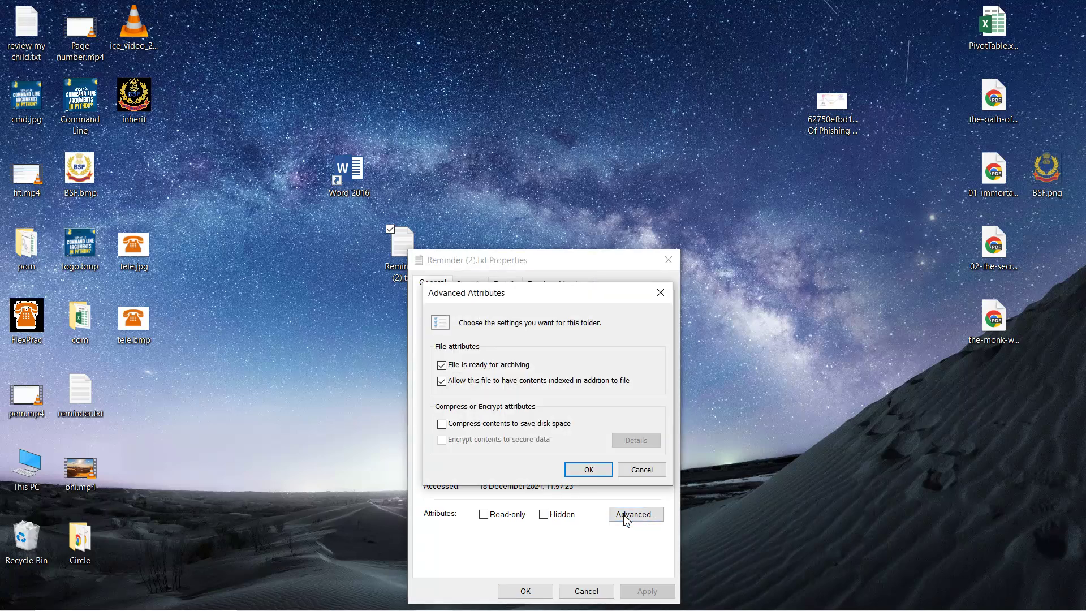
left_click(641, 471)
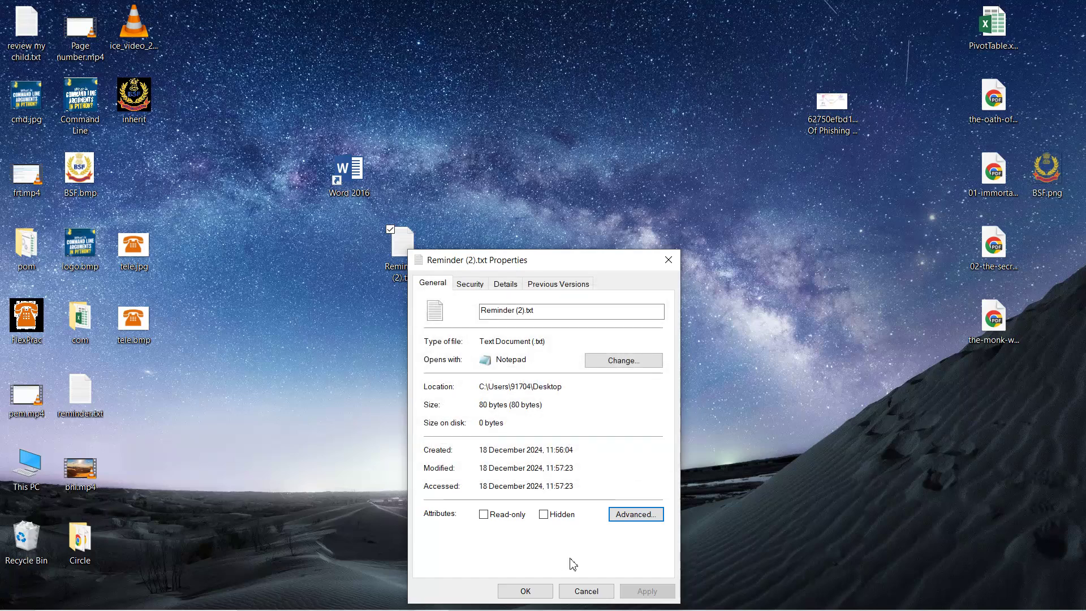
left_click(591, 591)
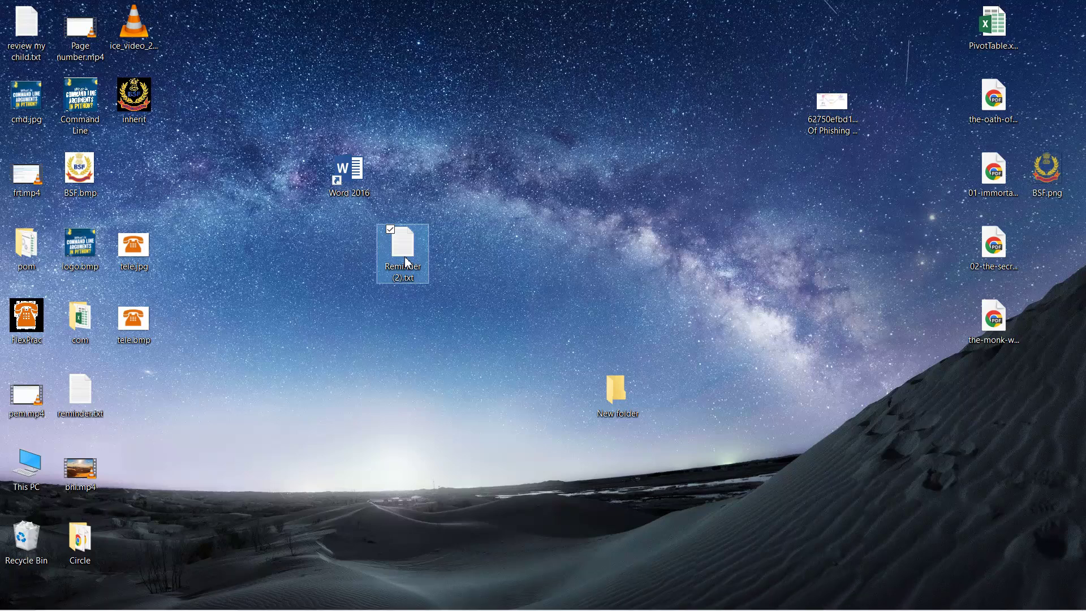
Step: Open New folder on the desktop and paste a copy of Reminder (2).txt into it
left_click(615, 394)
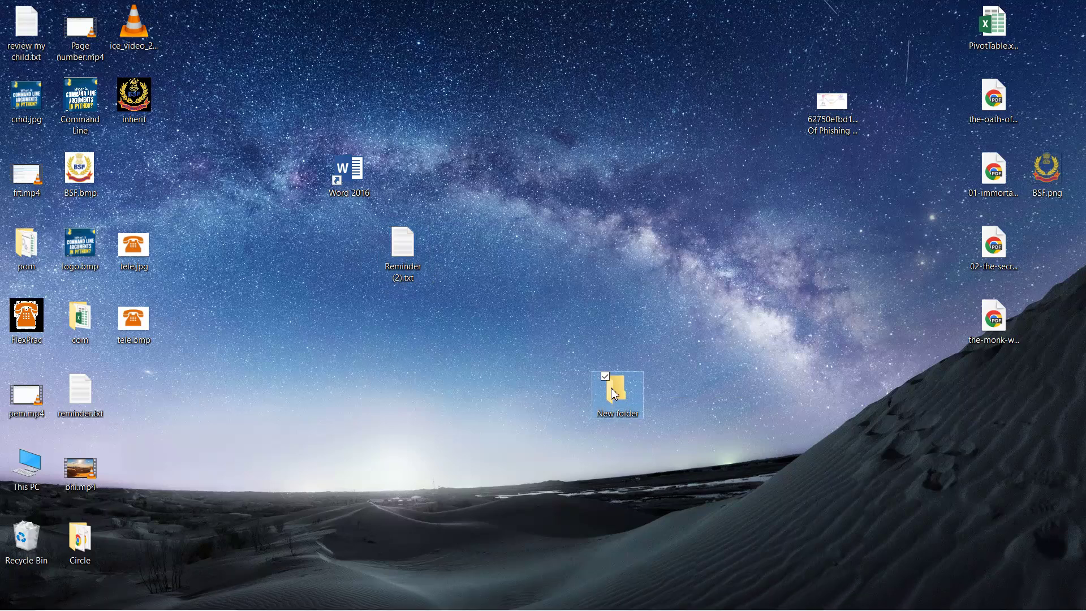
double_click(611, 388)
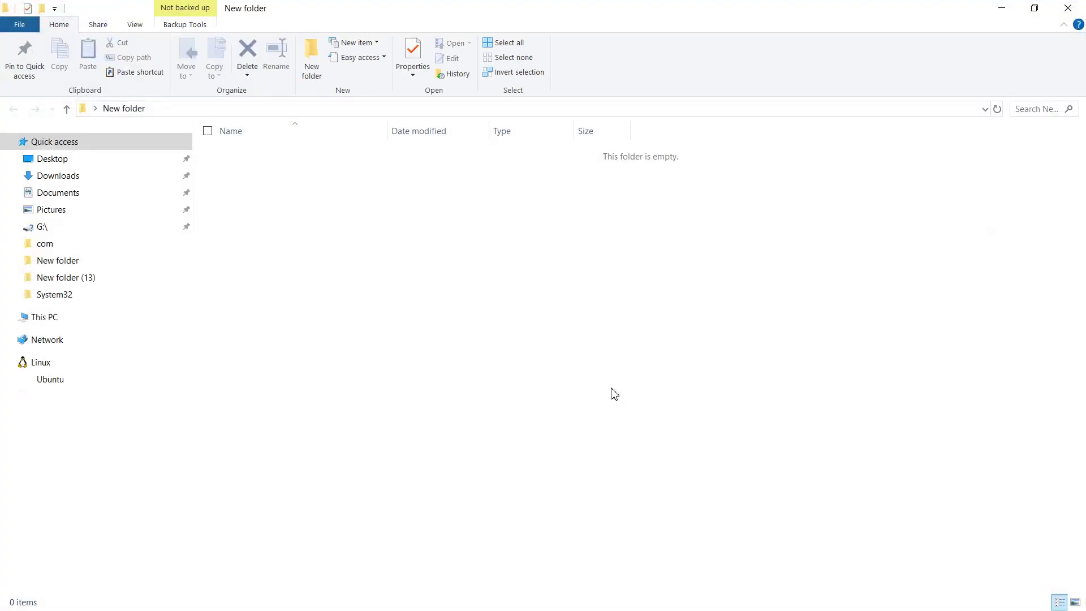
key("ctrl+v")
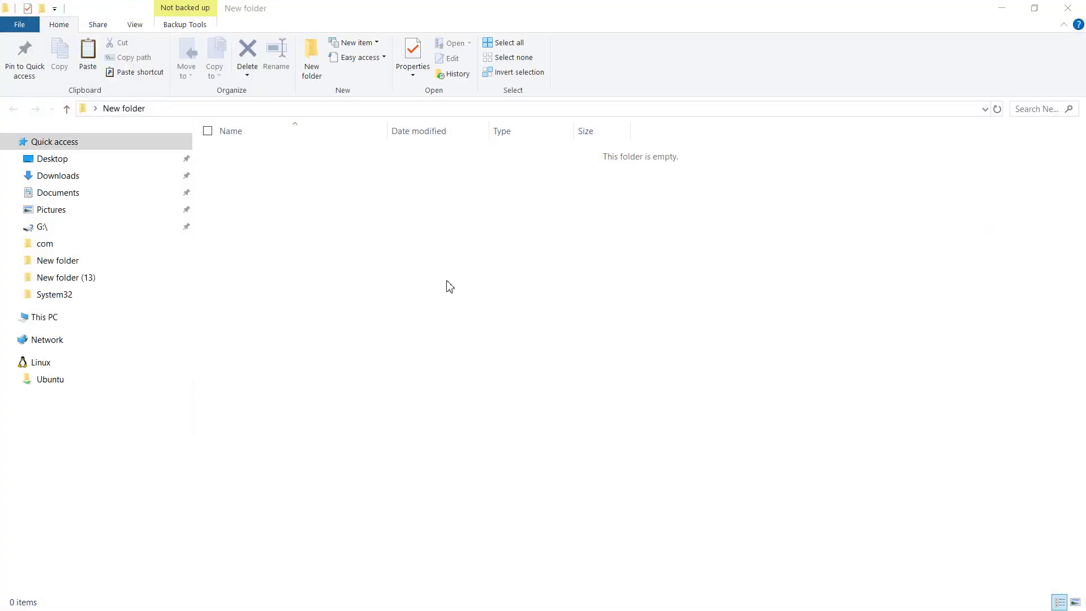
Step: Create a desktop shortcut to the Reminder (2).txt copy in New folder, and close the folder window
right_click(270, 154)
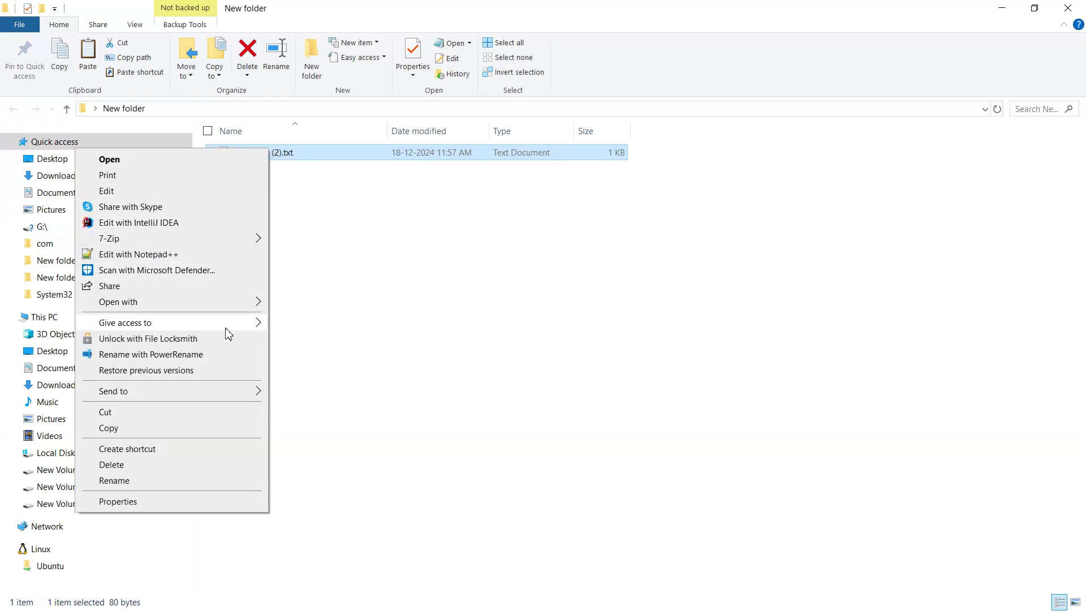
mouse_move(207, 394)
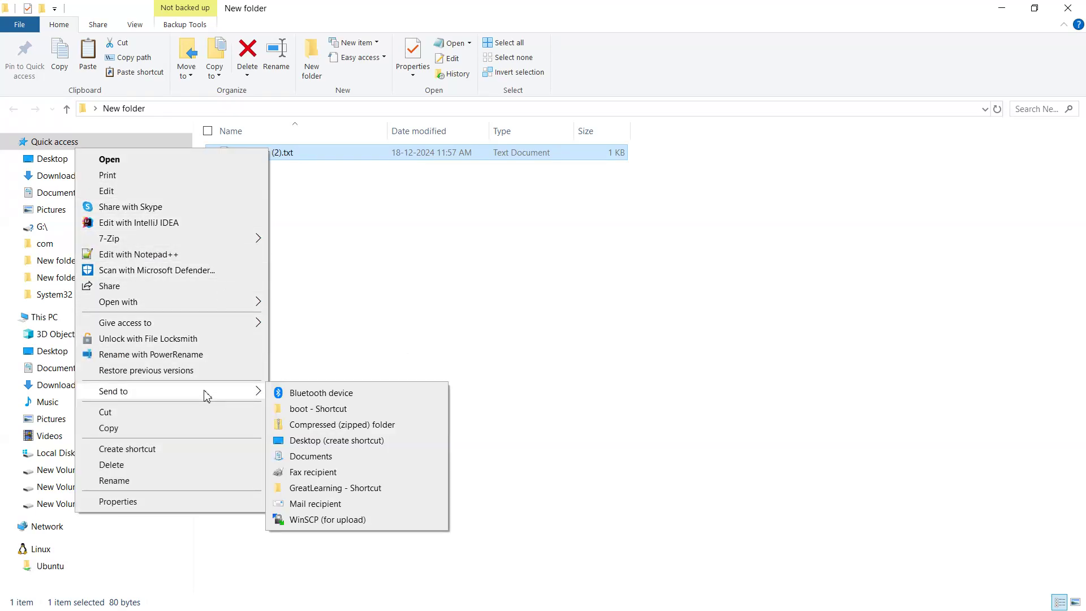
left_click(352, 440)
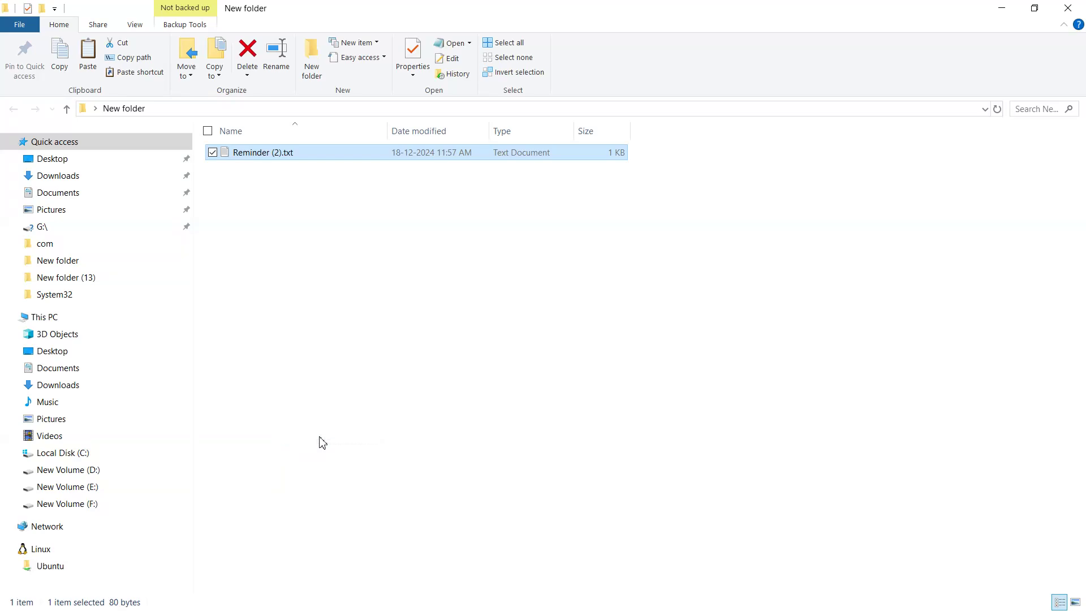
left_click(1068, 8)
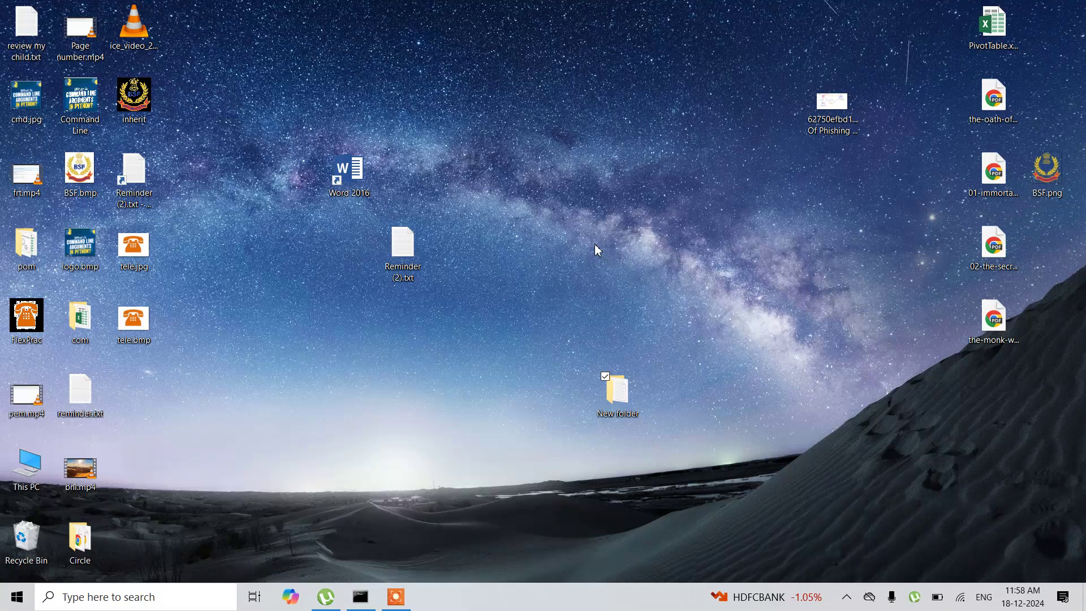
Step: Start changing the icon of the Reminder (2).txt desktop shortcut through its properties, browsing for an icon file with all file types shown
double_click(130, 165)
right_click(129, 164)
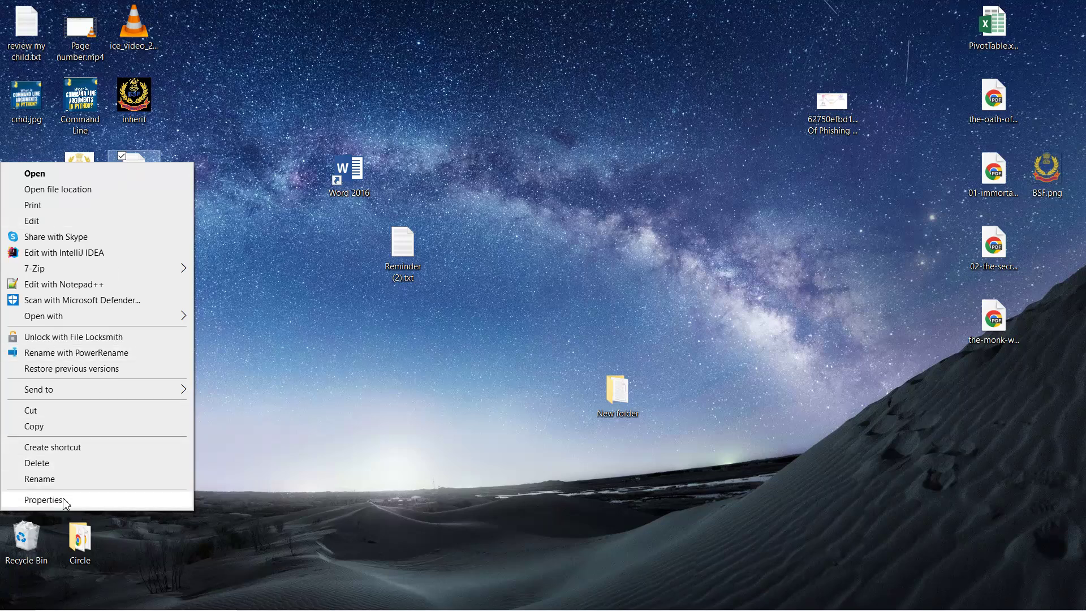
left_click(43, 500)
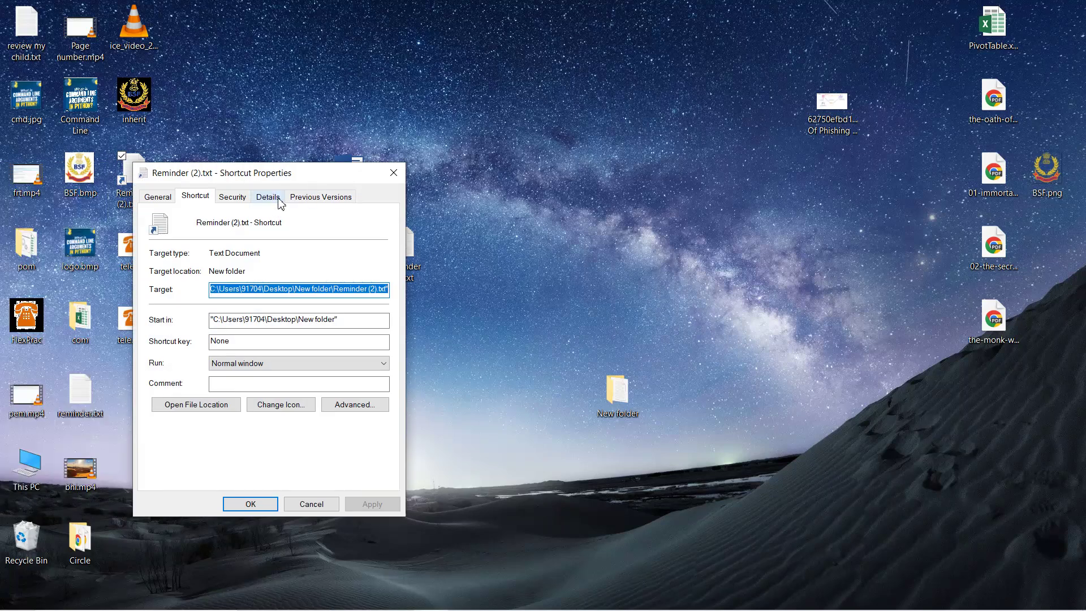
left_click(283, 404)
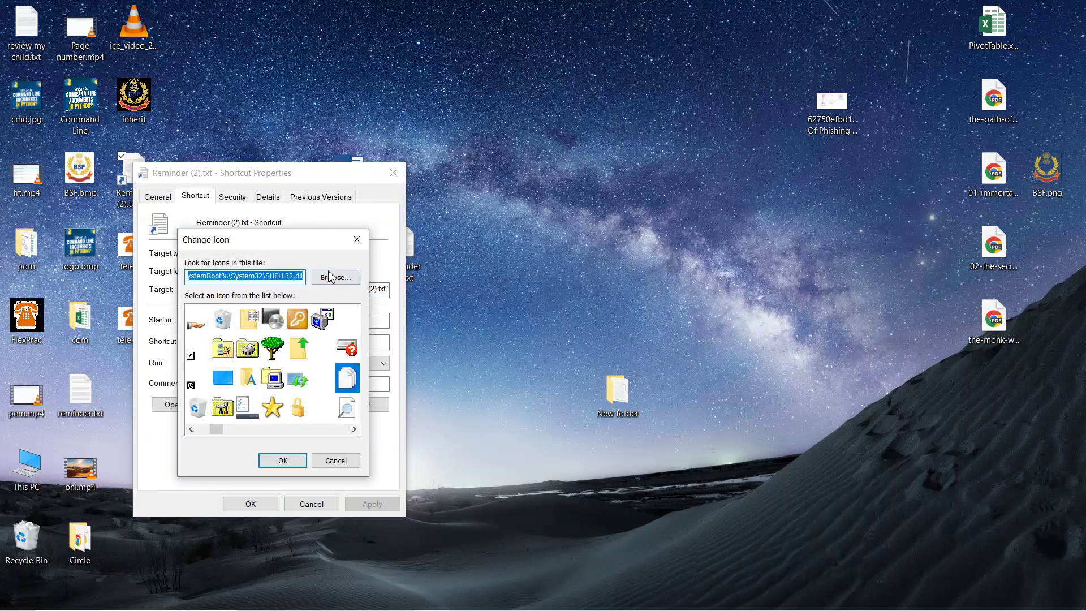
left_click(337, 277)
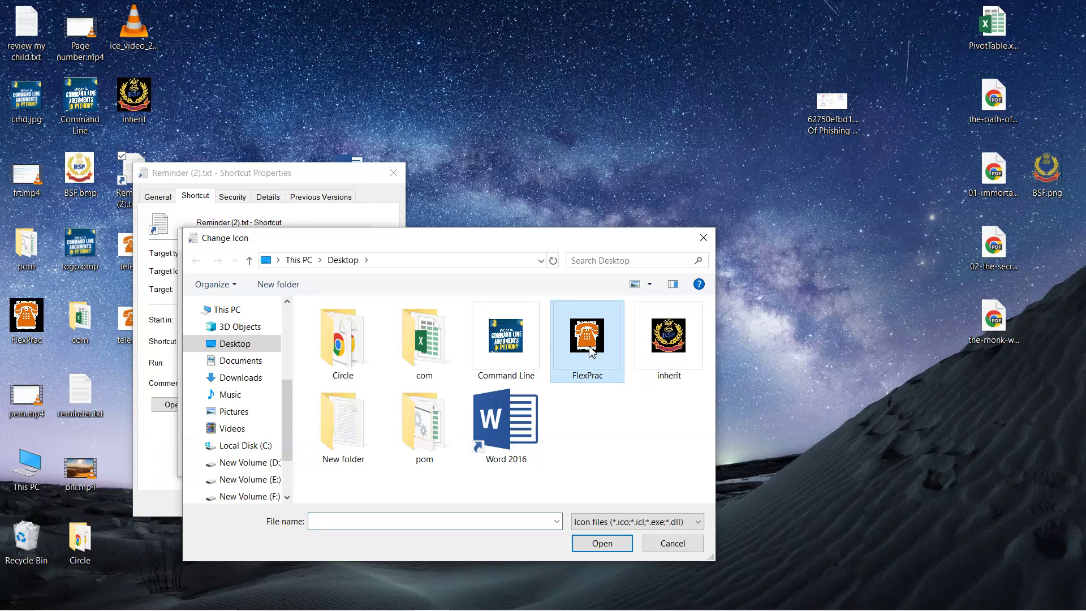
left_click(628, 523)
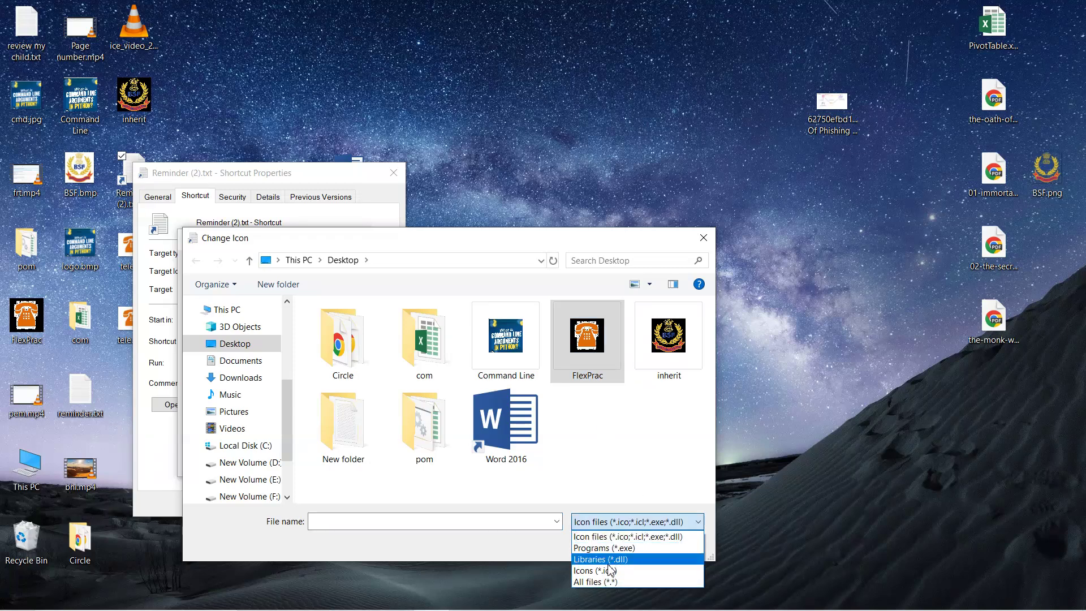
left_click(602, 583)
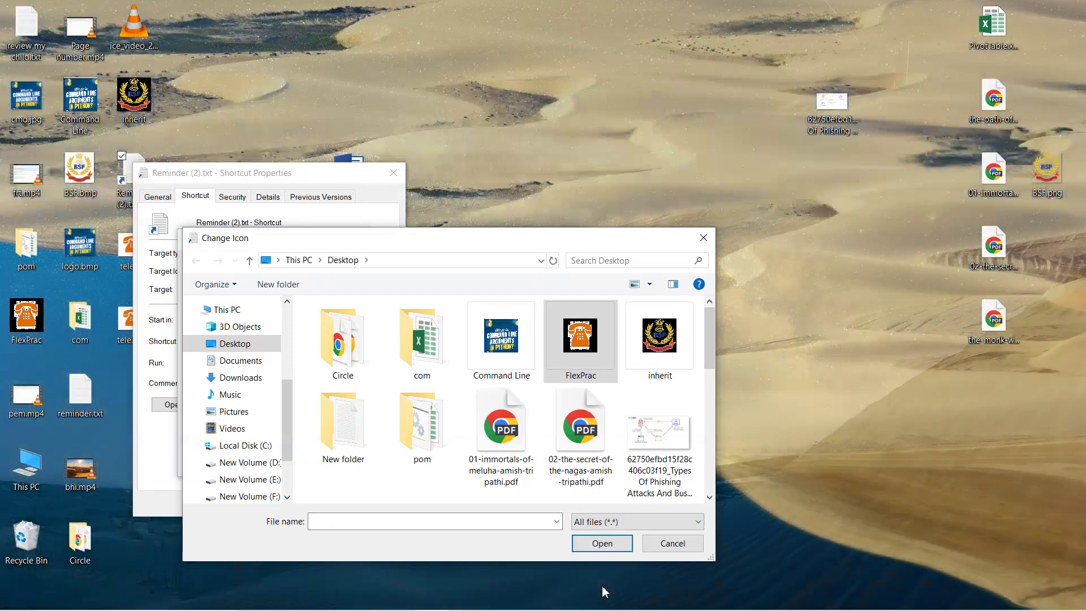
Step: Choose tele.bmp from the Desktop as the shortcut's icon, apply it and close the shortcut properties
scroll(542, 437, "down", 3)
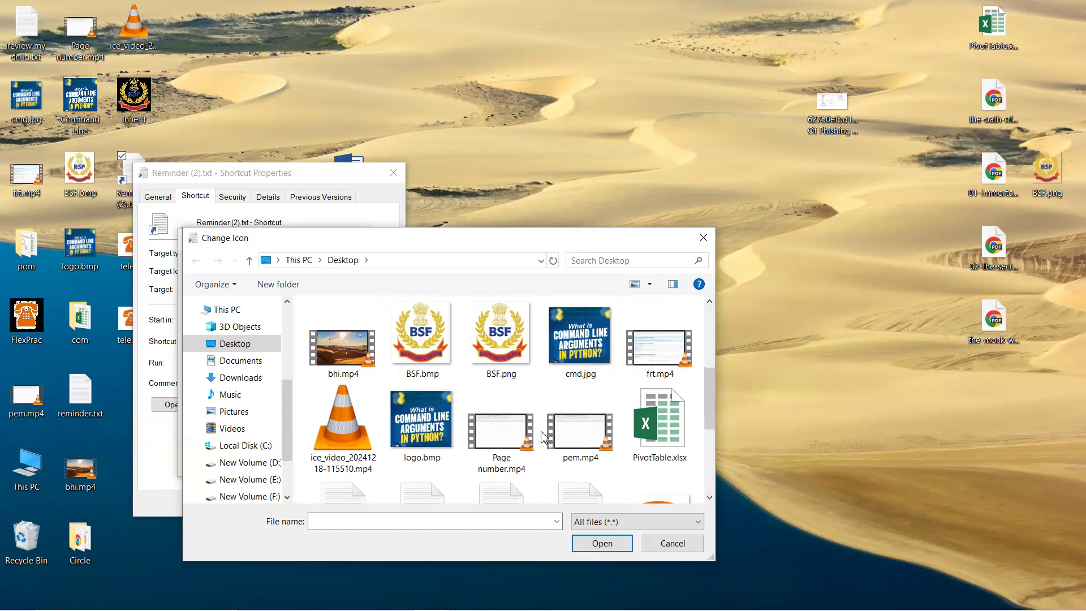
scroll(541, 437, "down", 4)
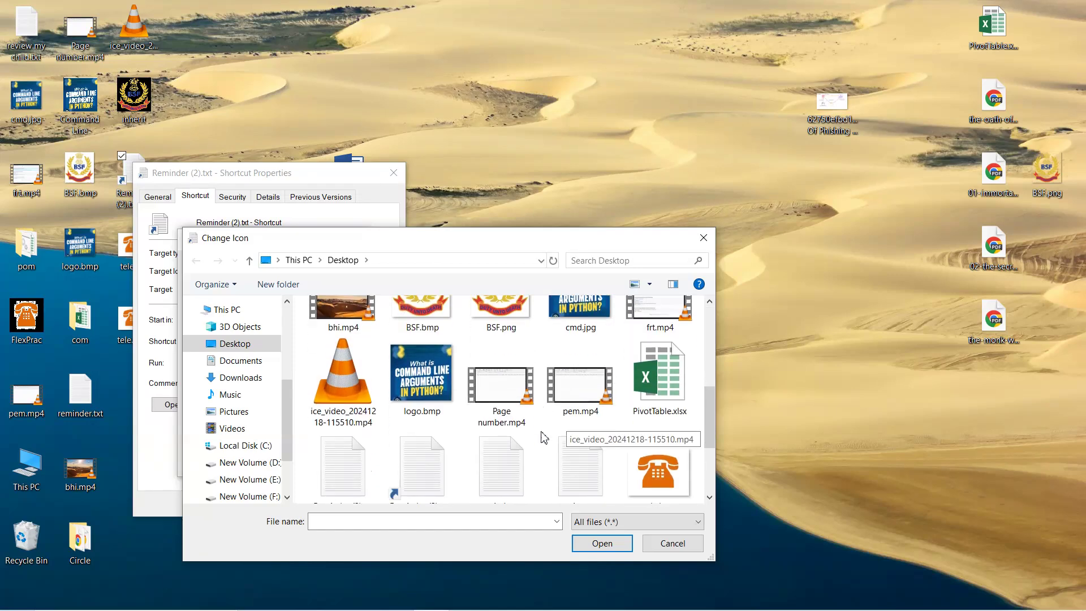
left_click(658, 358)
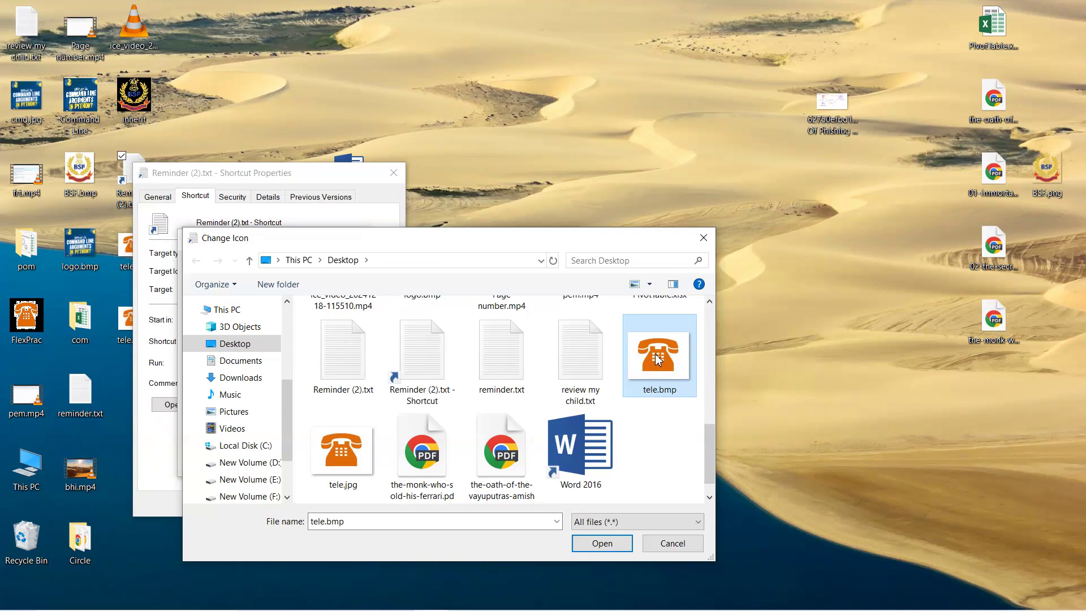
left_click(602, 543)
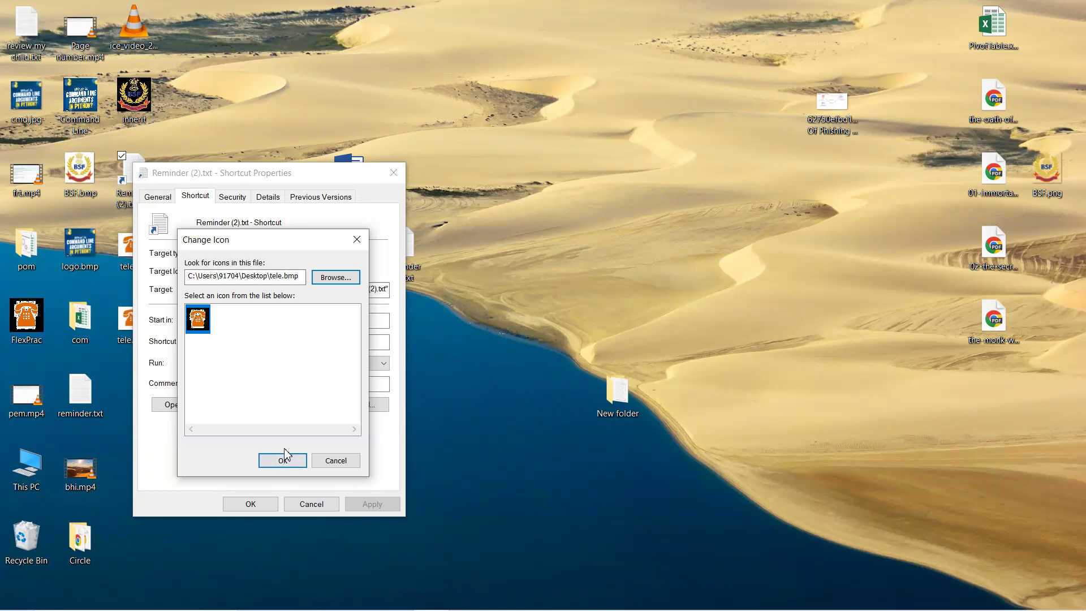
left_click(285, 458)
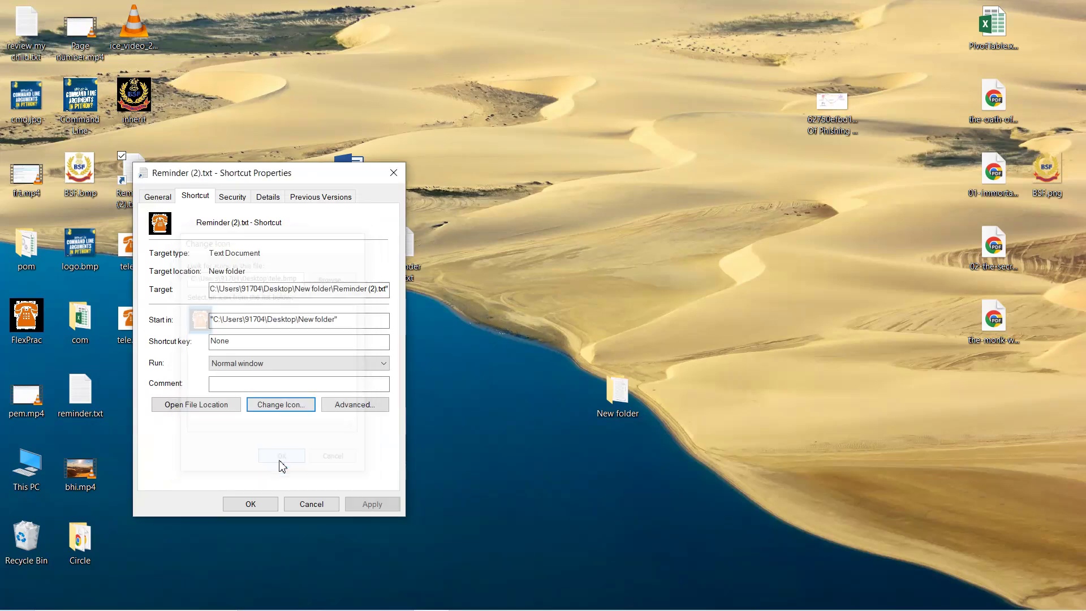
left_click(365, 501)
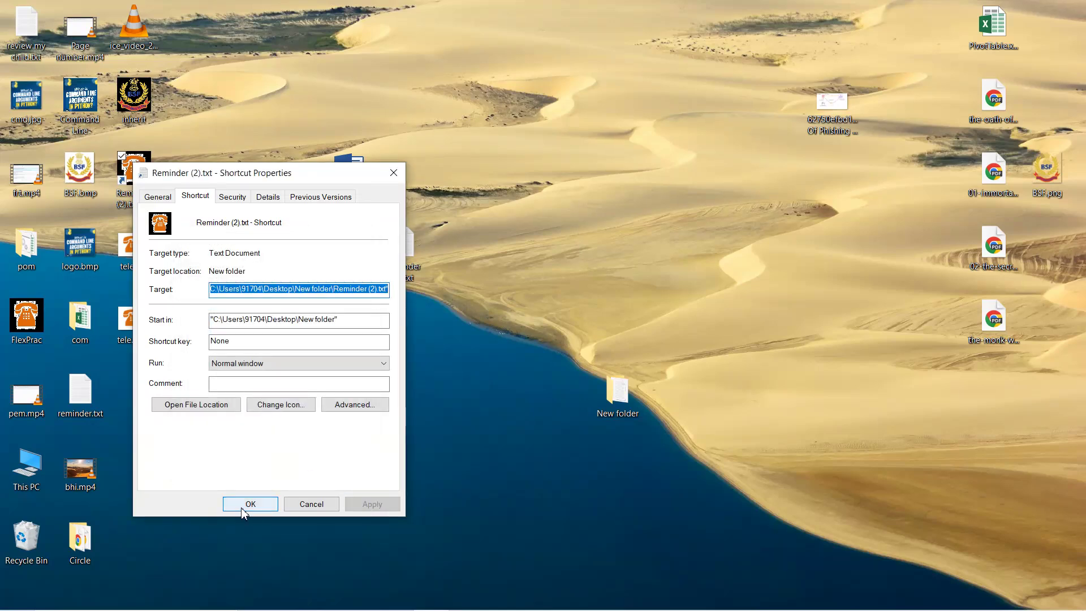
left_click(243, 505)
Step: Open the log through its desktop shortcut, add the entry "changed reminder icon" below the newest timestamp after a blank line, and close it with changes saved
double_click(139, 187)
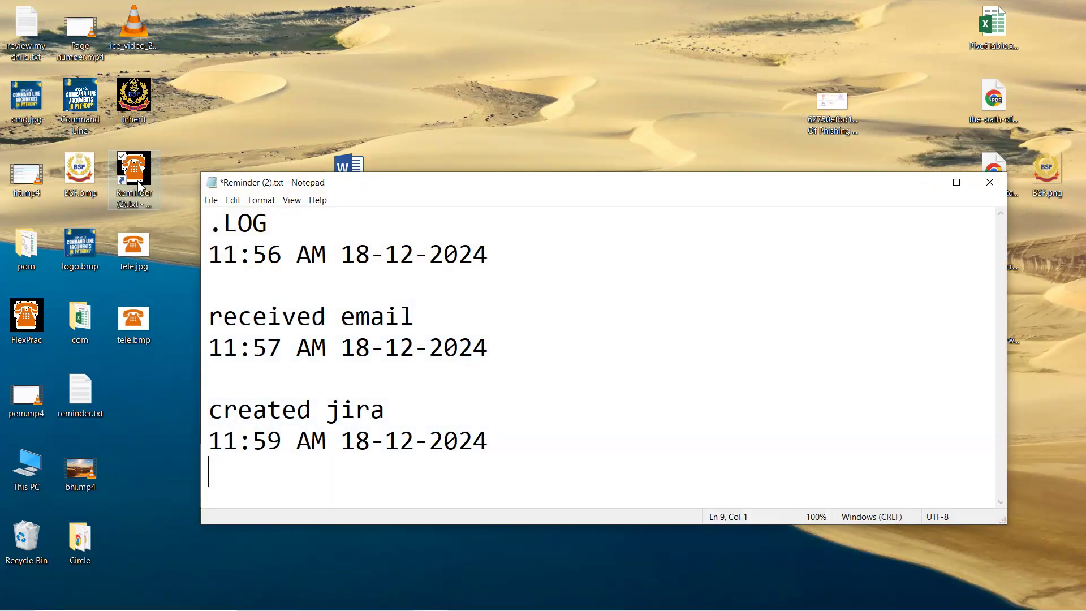
key("Return")
type("chag")
key("BackSpace")
type("nged ")
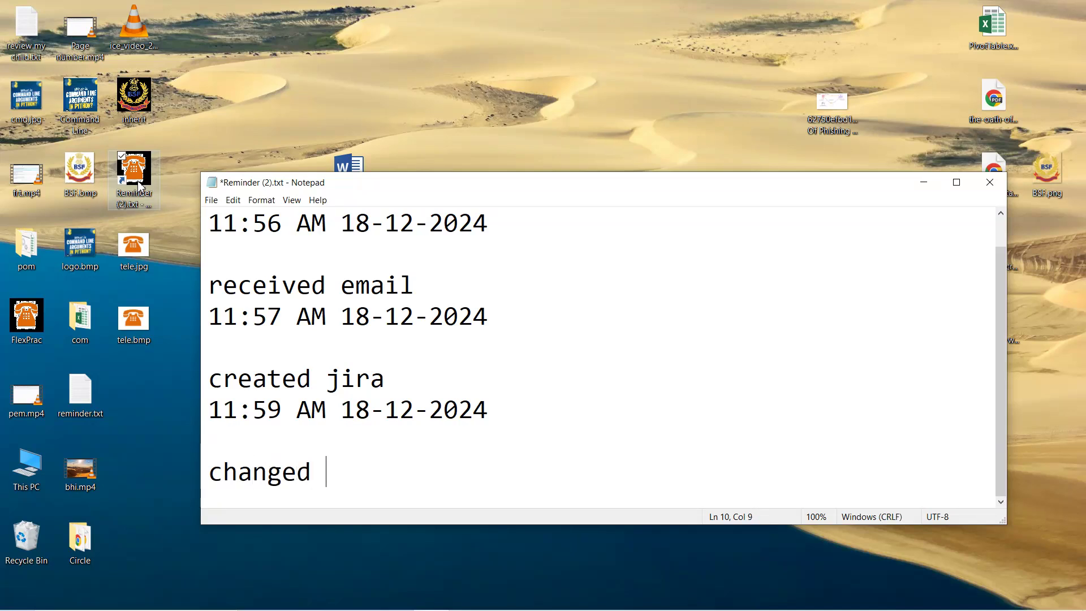
type("remind")
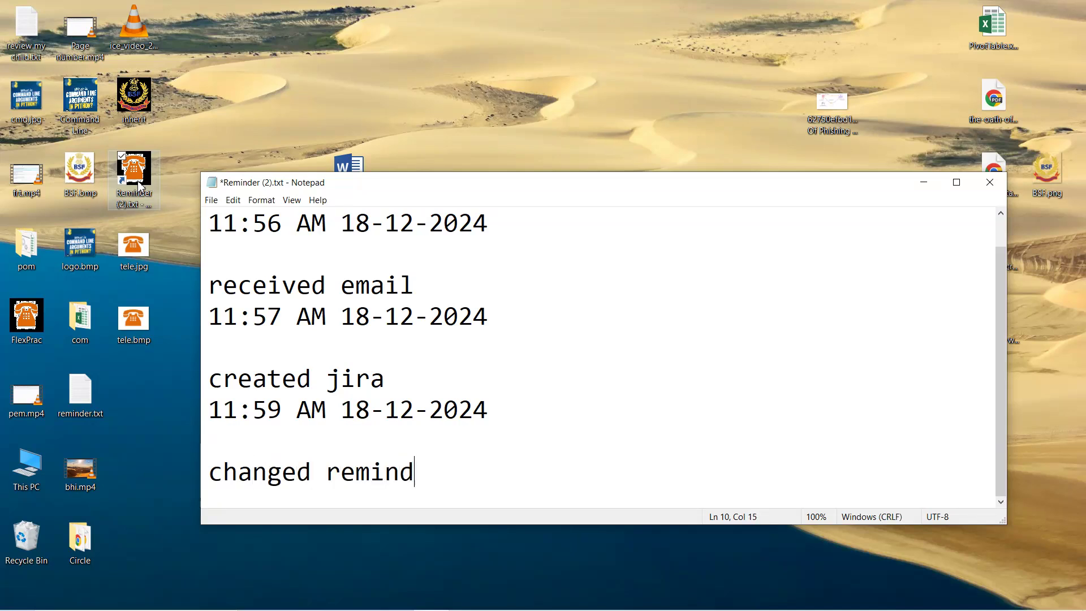
type("er icon")
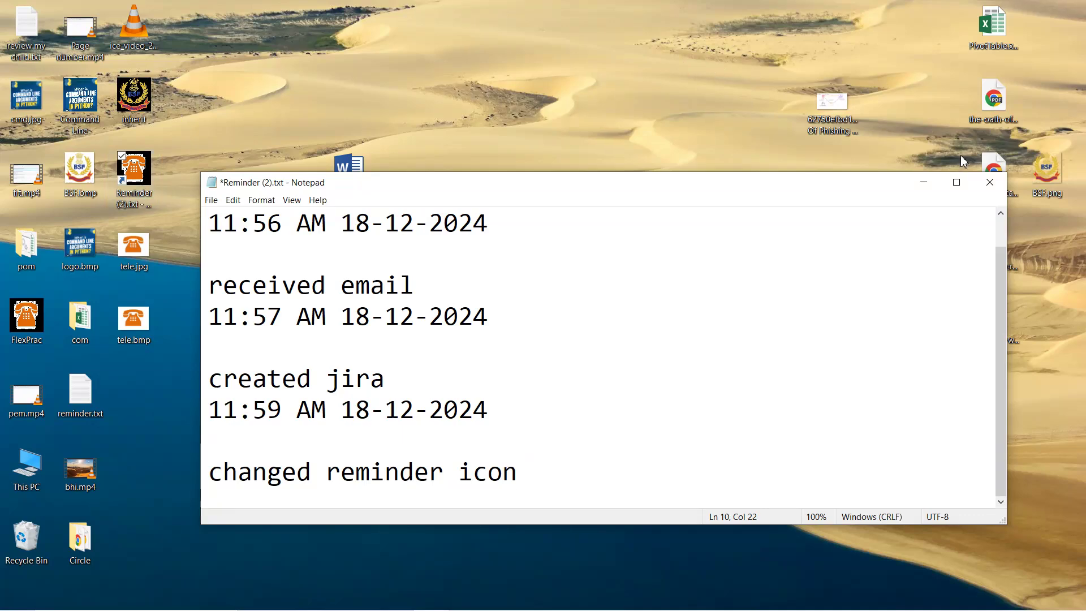
left_click(990, 182)
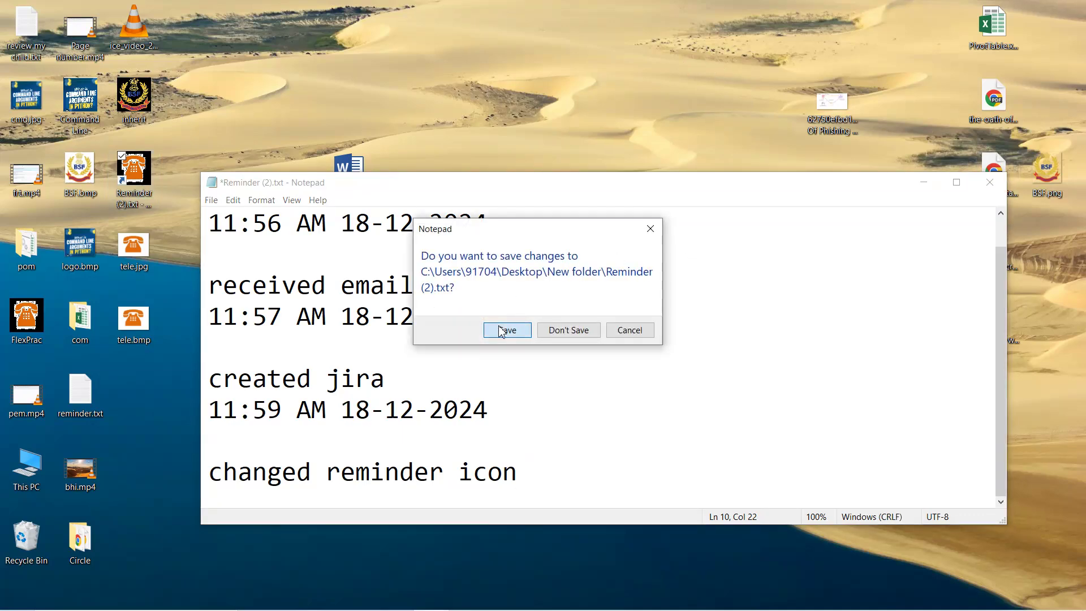
left_click(501, 330)
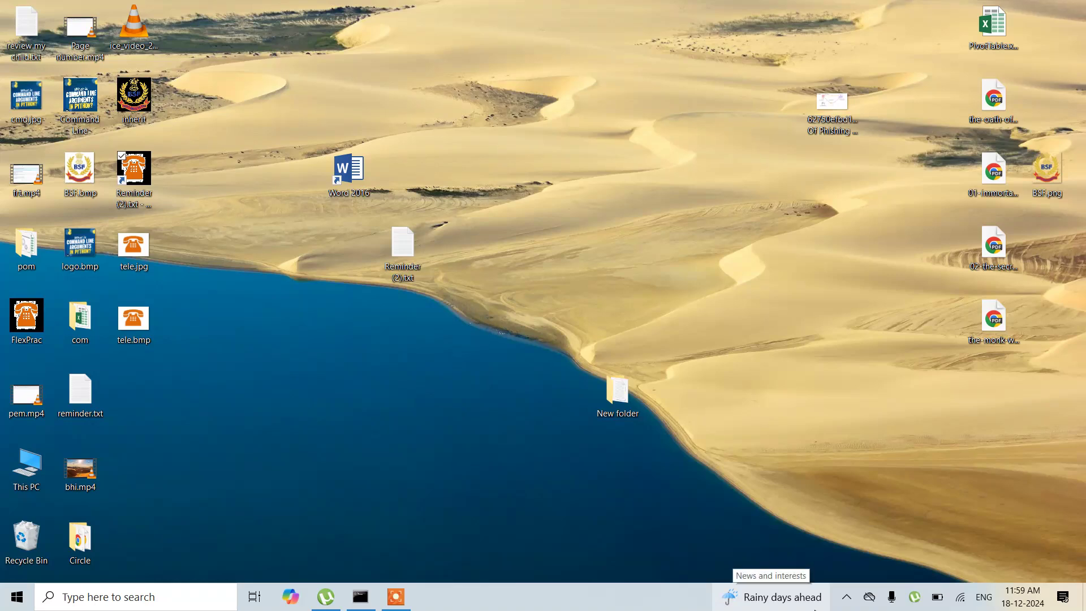
Step: Reopen the log through its shortcut, review the entries back to the first timestamp, and bring up the system clock for comparison
double_click(148, 180)
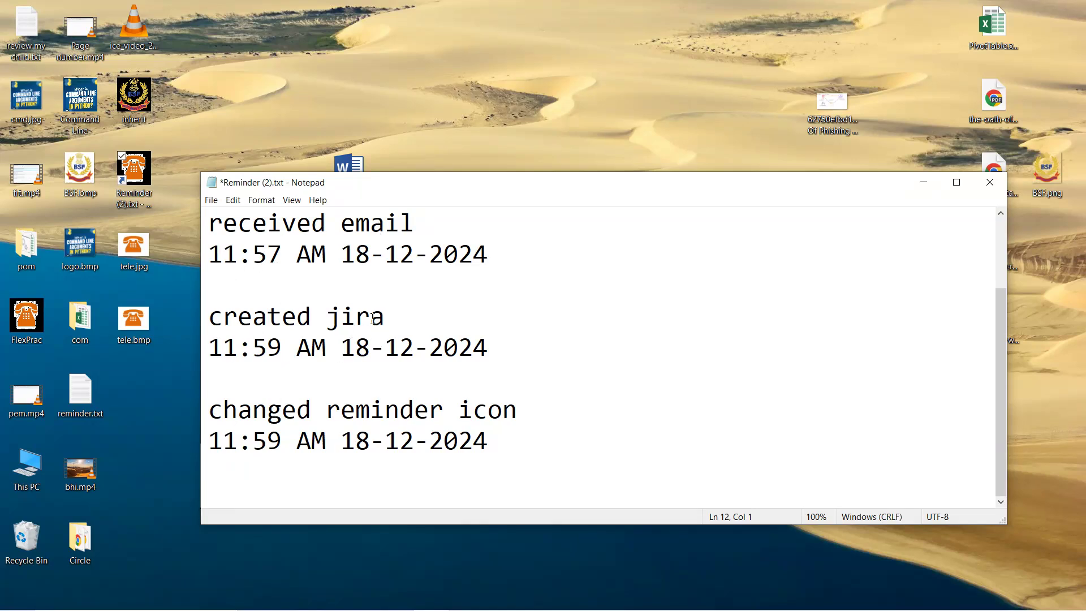
scroll(430, 308, "up", 1)
left_click_drag(208, 247, 332, 248)
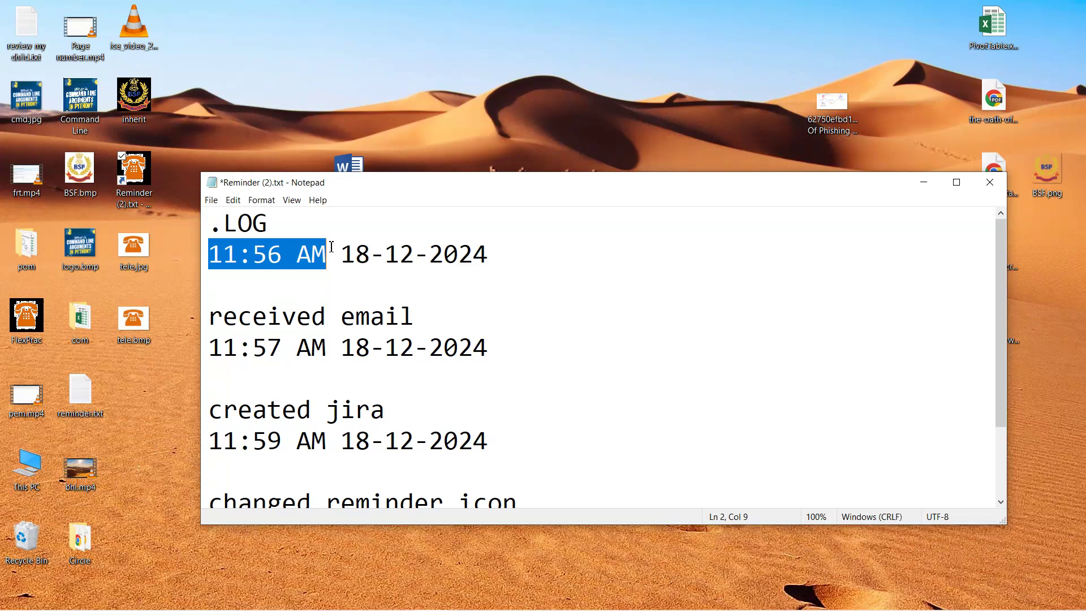
key("super")
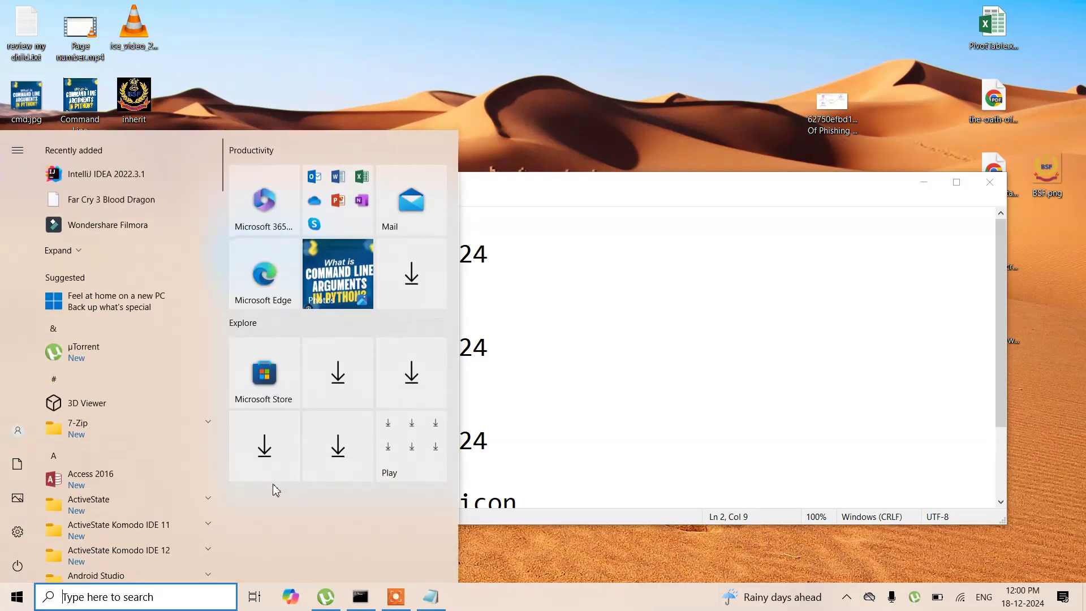